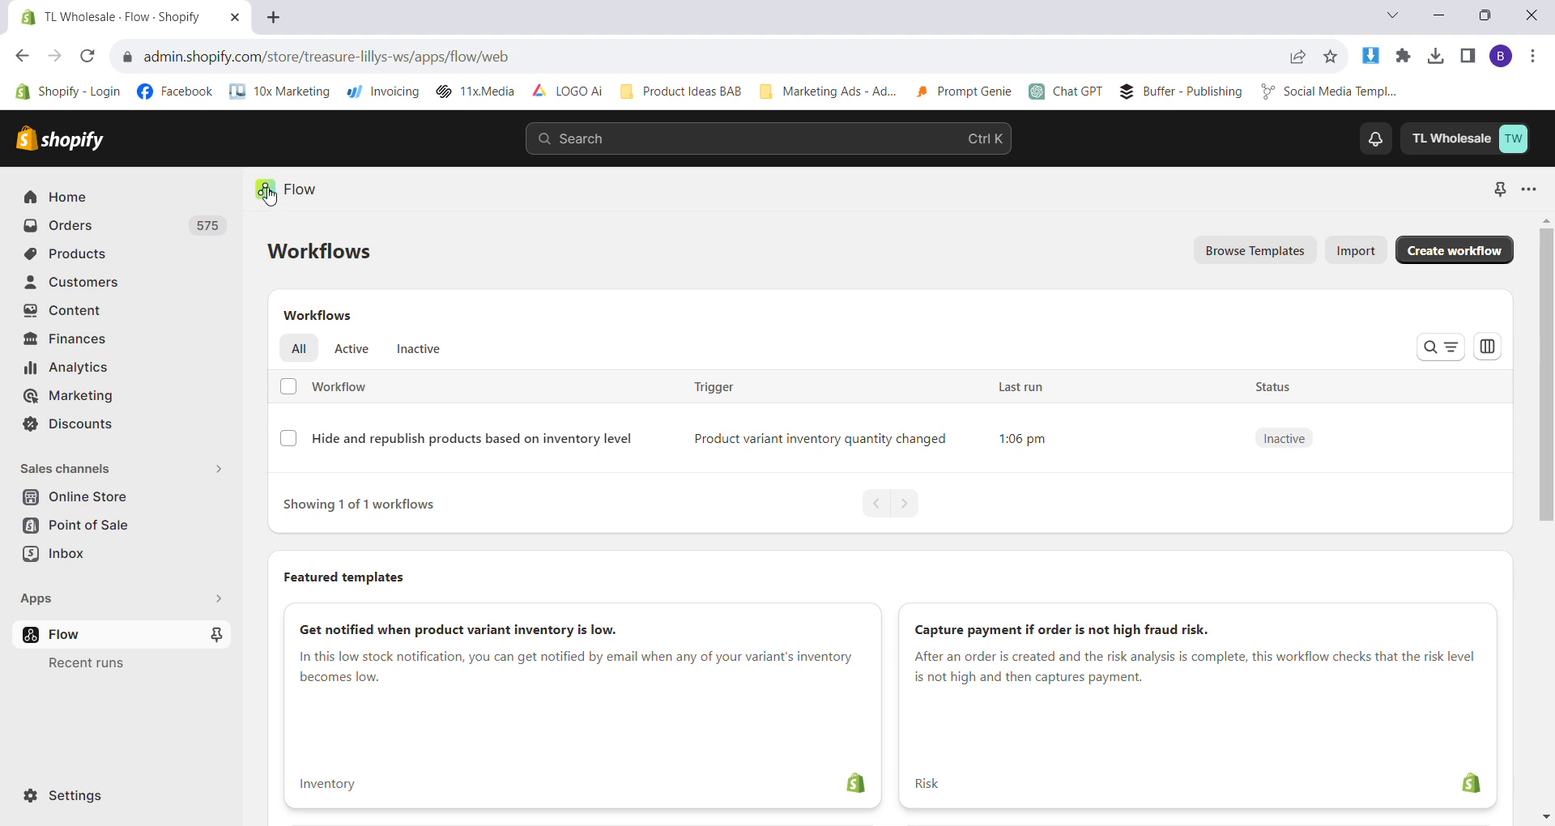
triple_click(332, 261)
click(533, 255)
click(541, 140)
click(375, 284)
Open the app and sales channel settings from the store's app list and go to the Shopify App Store.
click(128, 600)
scroll(681, 766, down, 1)
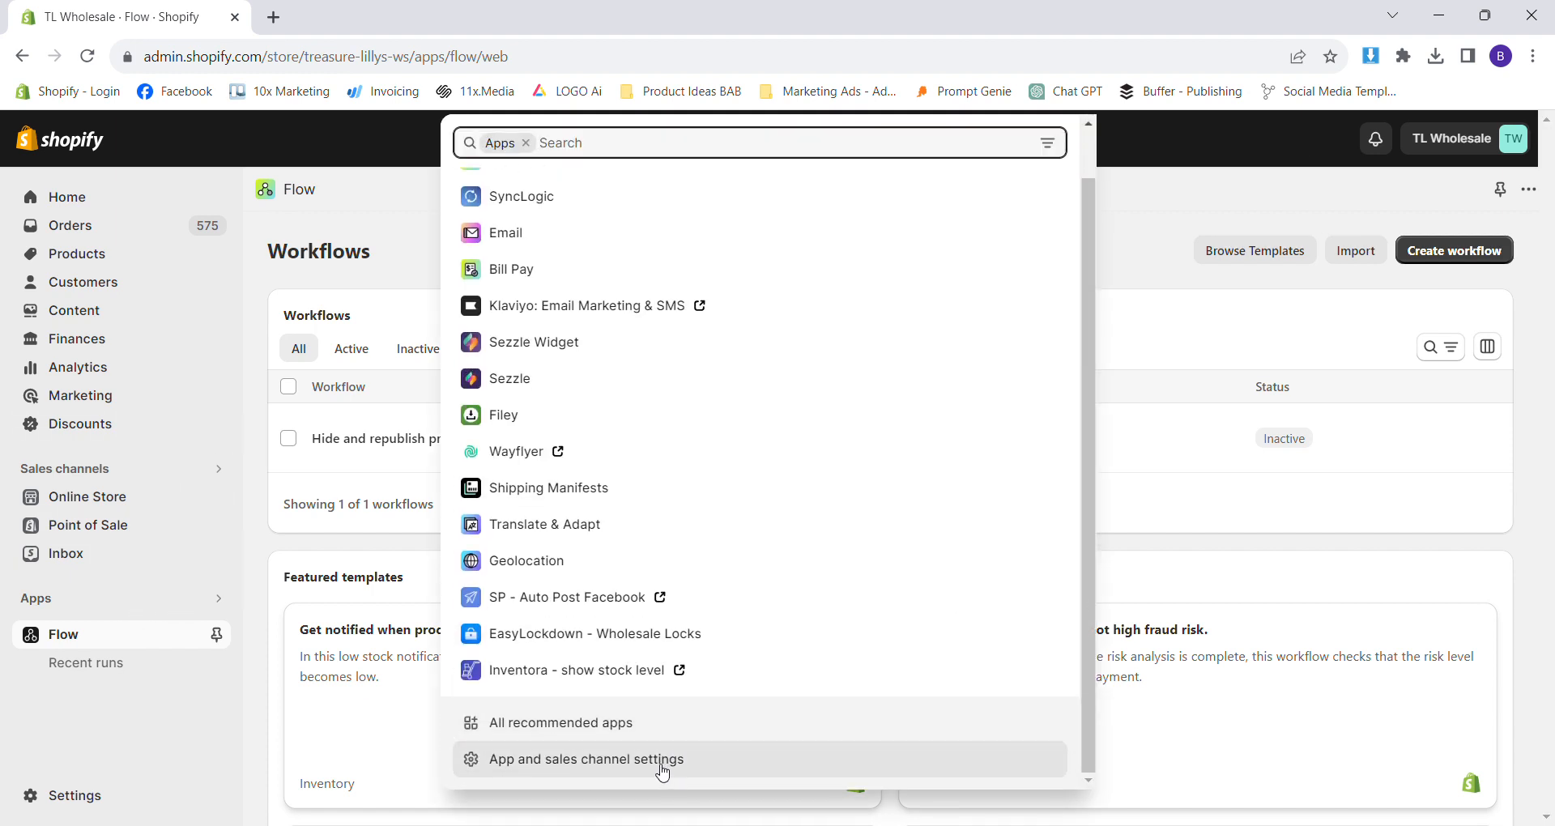
click(660, 765)
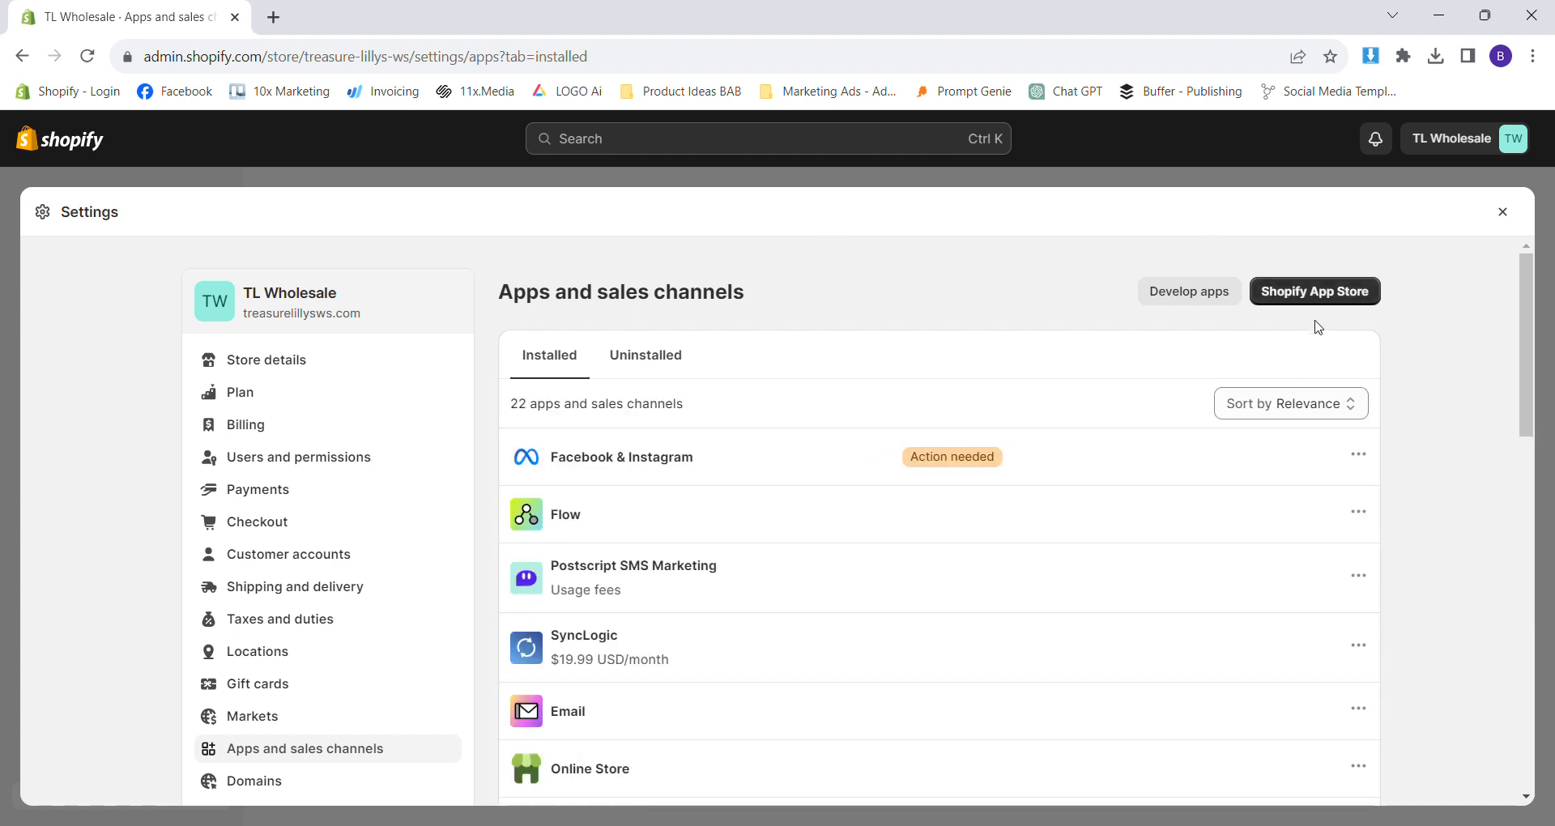
click(1315, 292)
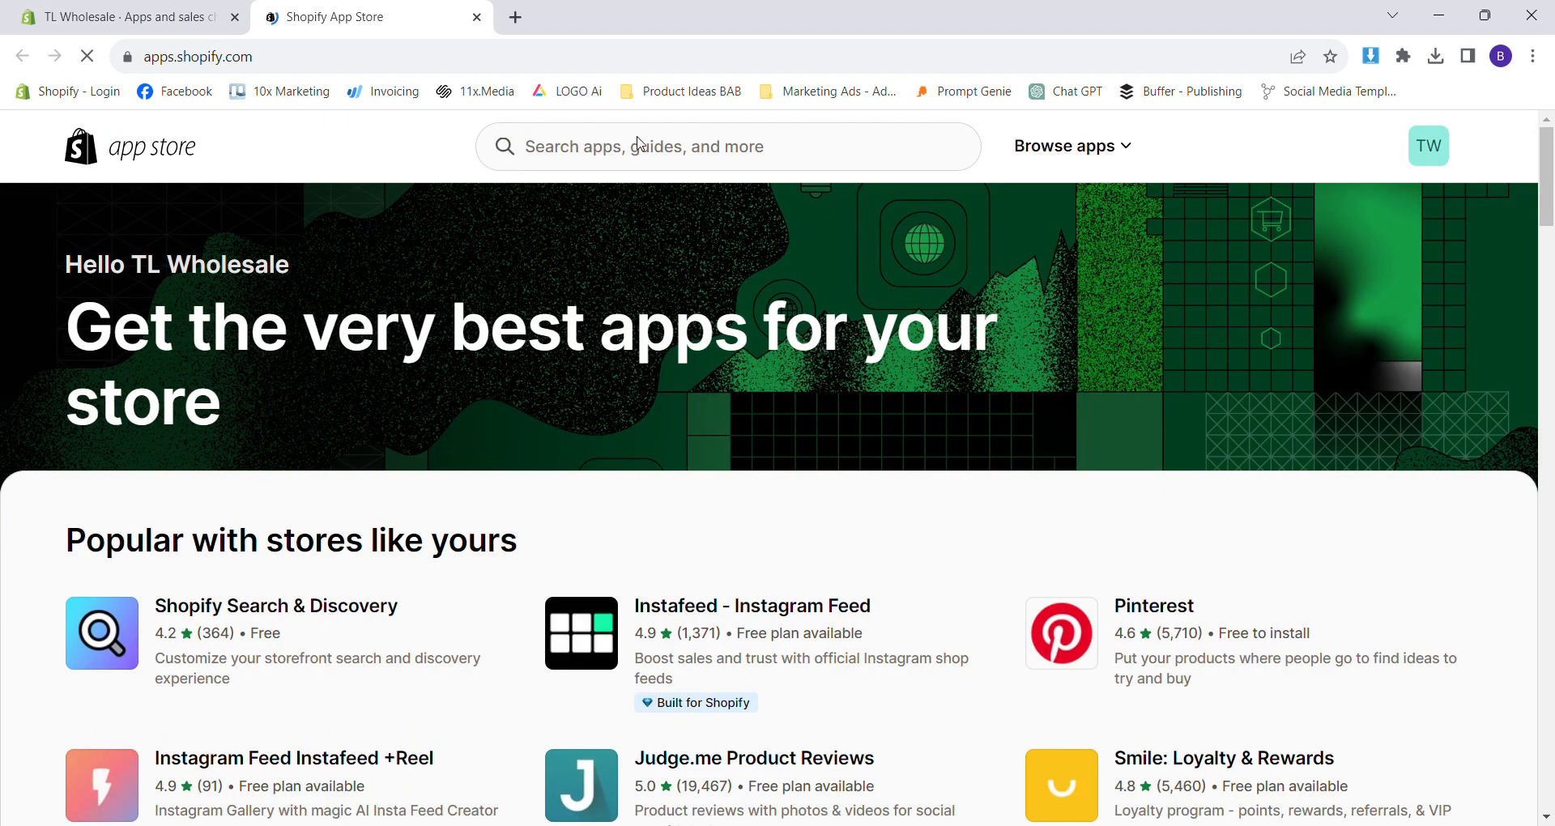
Search the app store for "flow" and open the Shopify Flow listing.
click(656, 149)
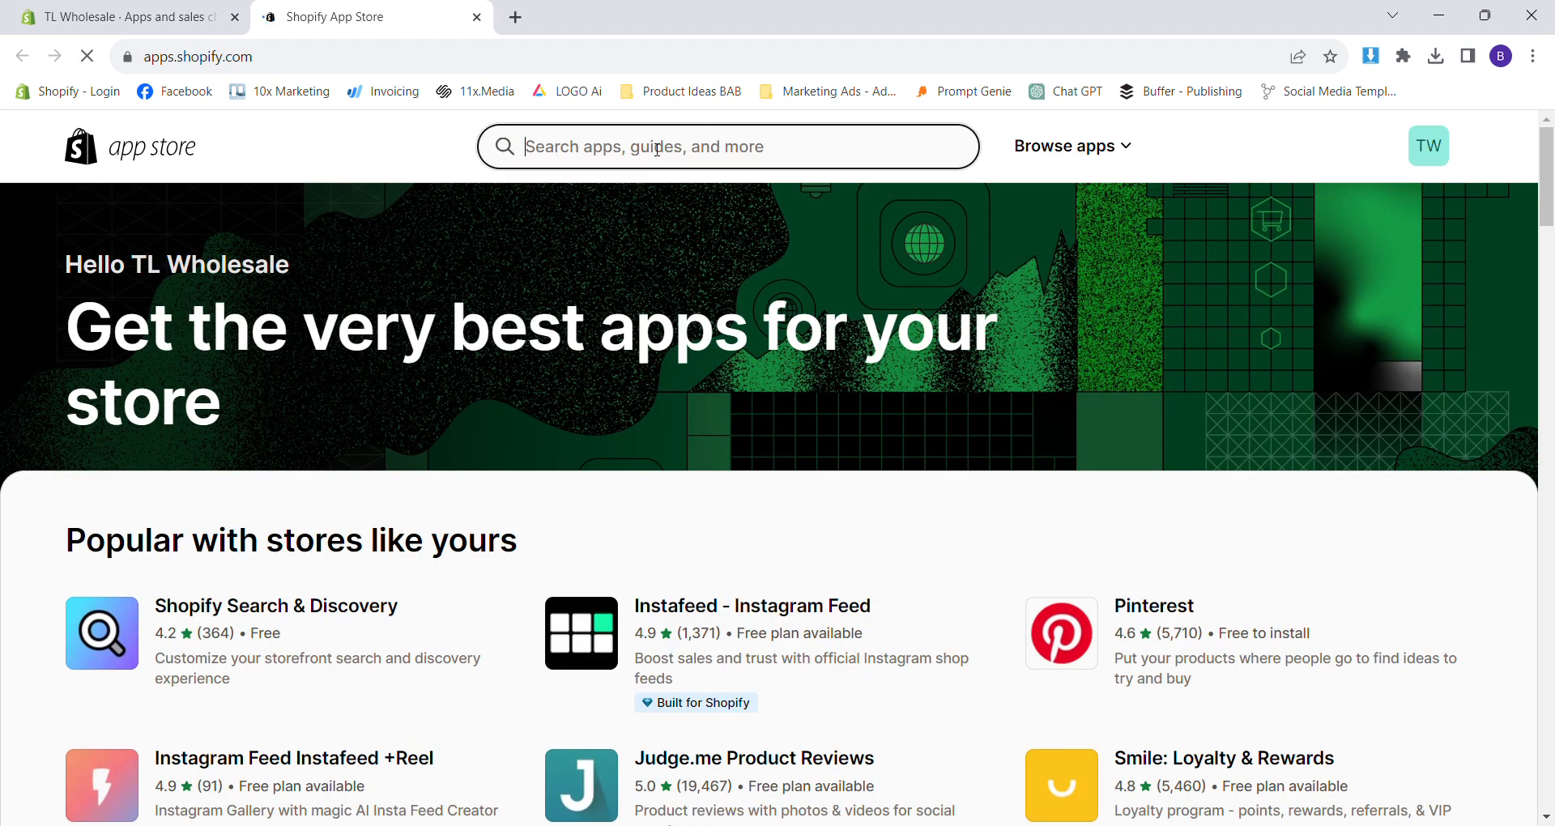
text(flow)
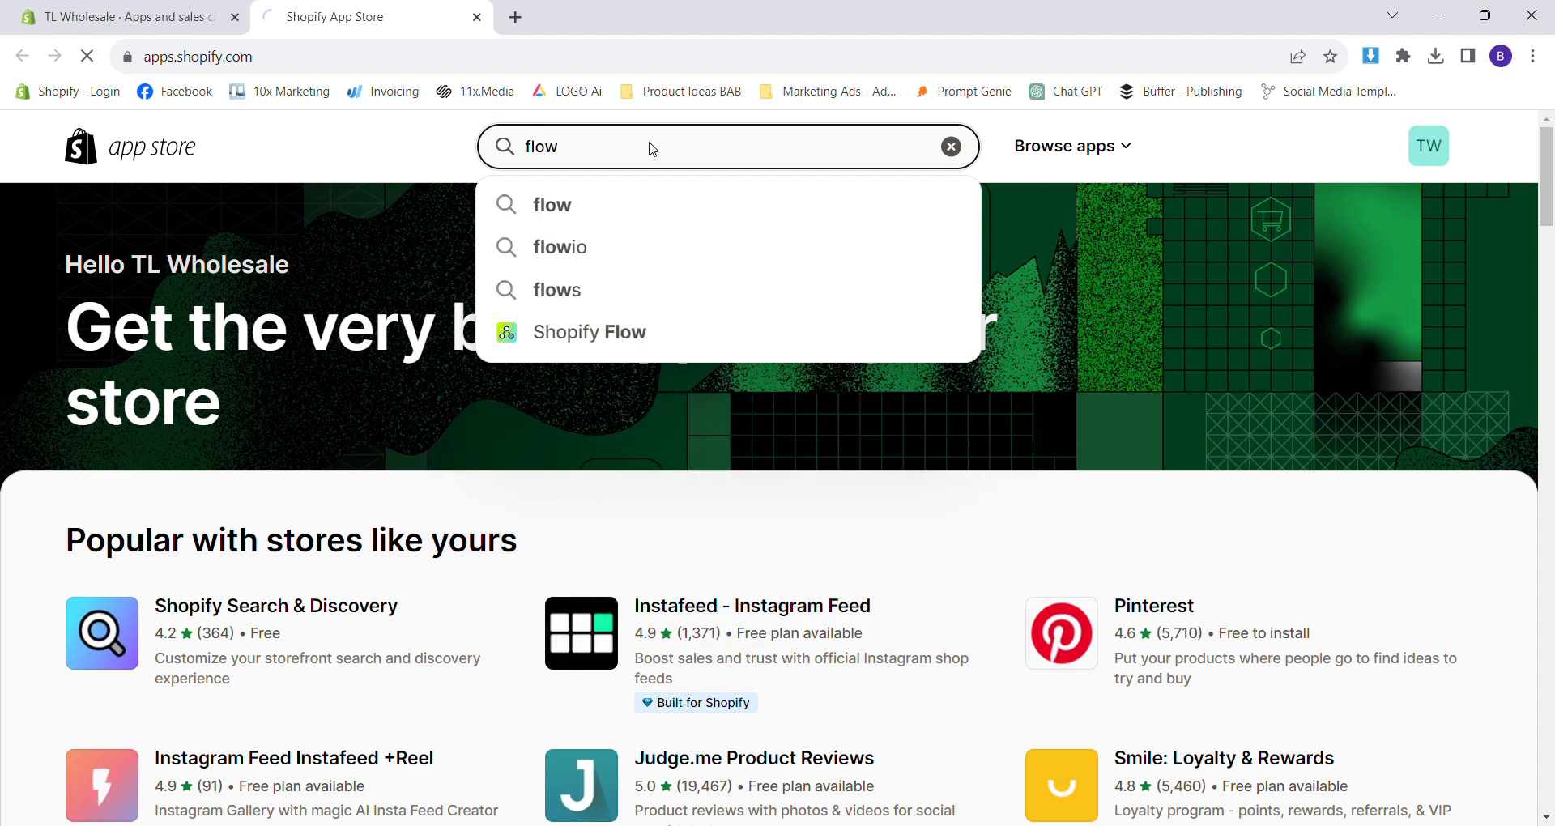
key(Return)
click(180, 573)
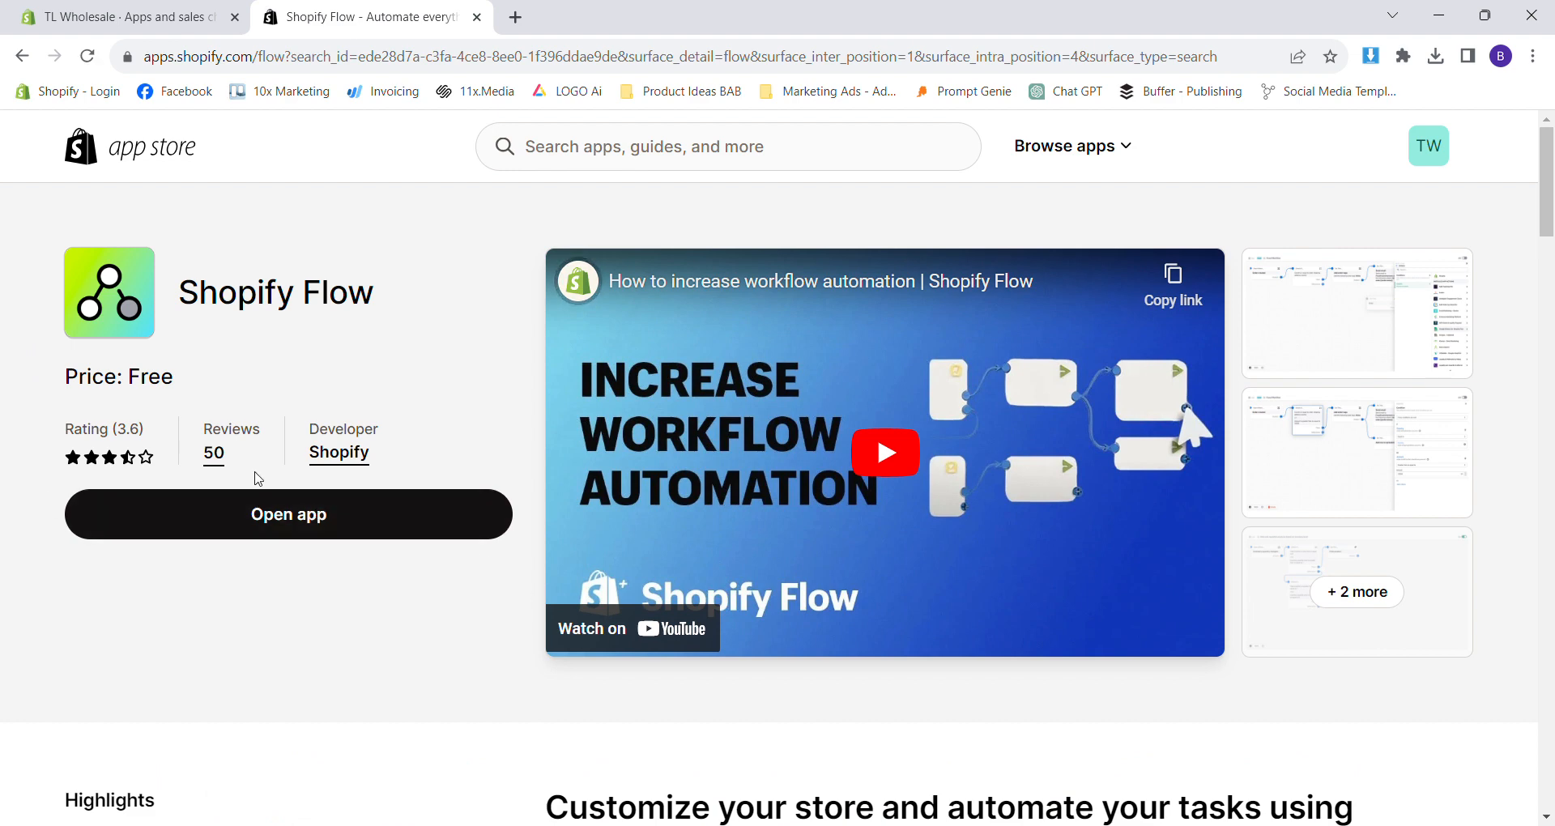
Examine the Shopify Flow listing, including its price, rating, highlights and description.
scroll(236, 402, down, 1)
drag(178, 278, 65, 278)
click(264, 316)
scroll(162, 510, down, 4)
scroll(231, 535, up, 5)
triple_click(165, 388)
click(164, 388)
double_click(243, 293)
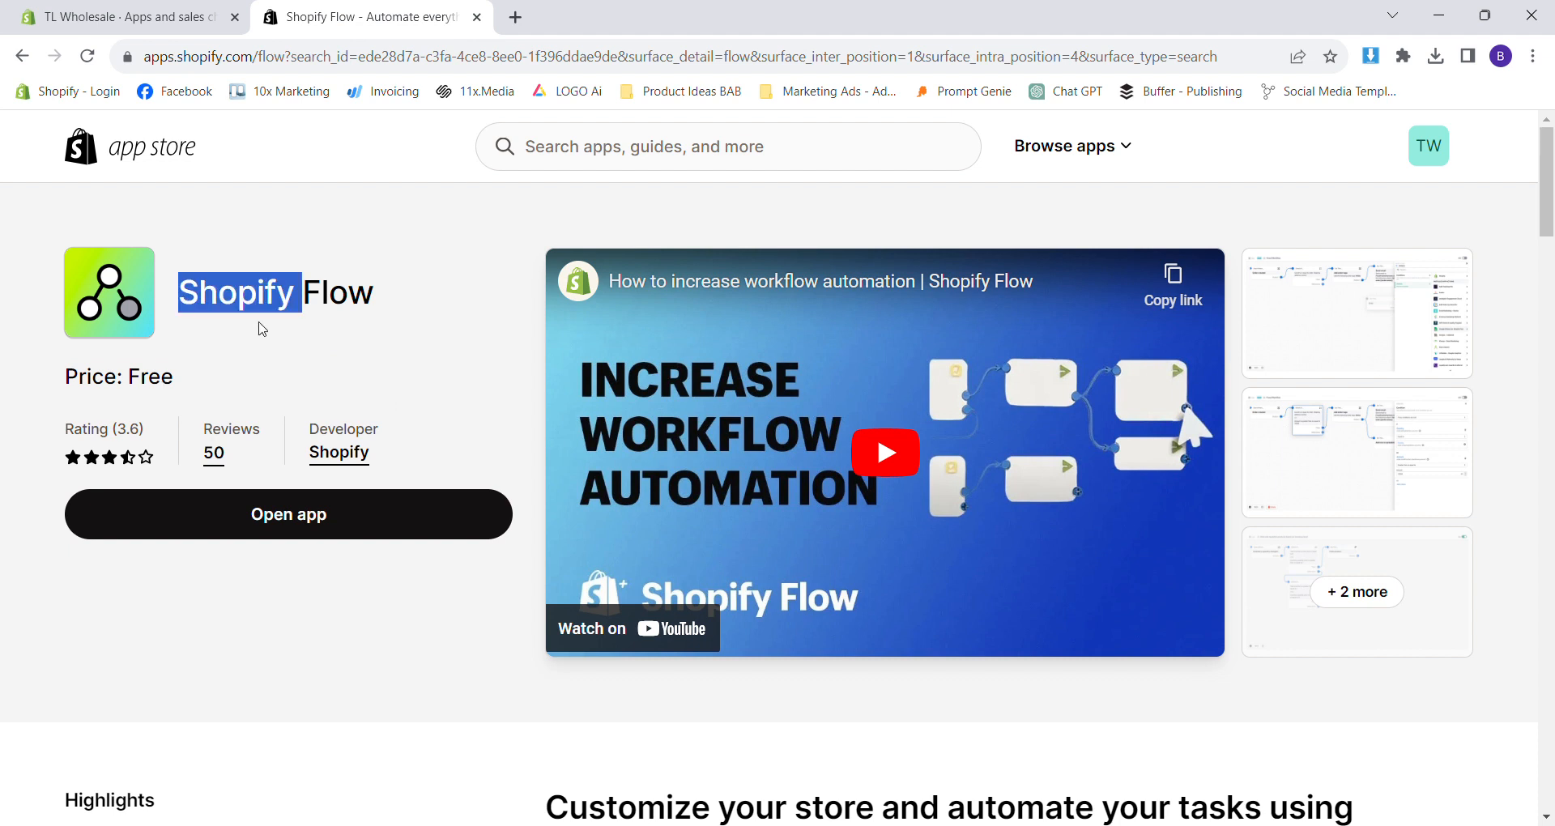
click(263, 332)
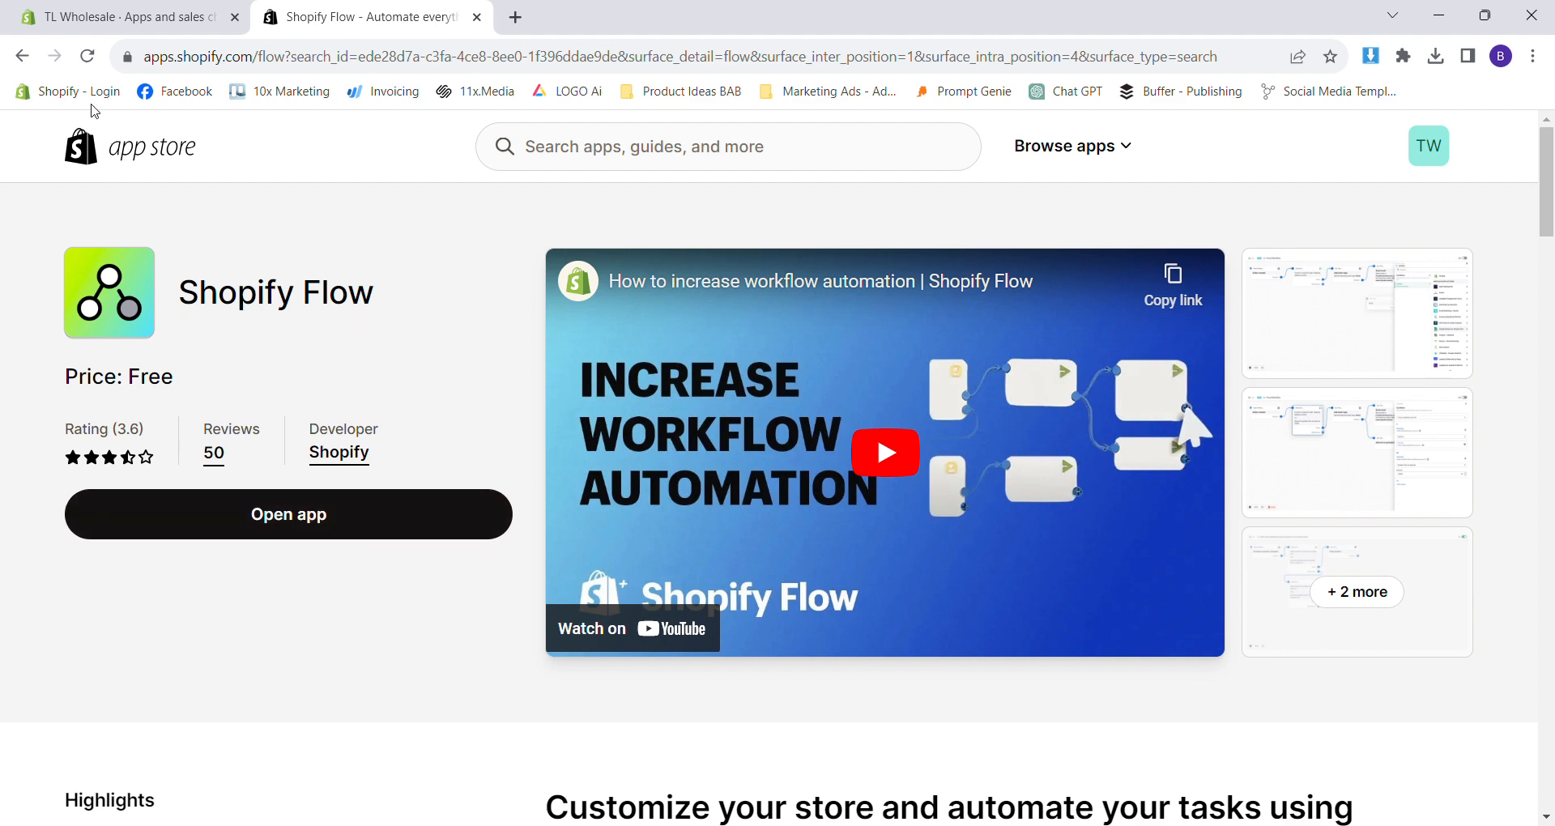
Return to the store admin, close the settings and open the Flow app.
click(65, 9)
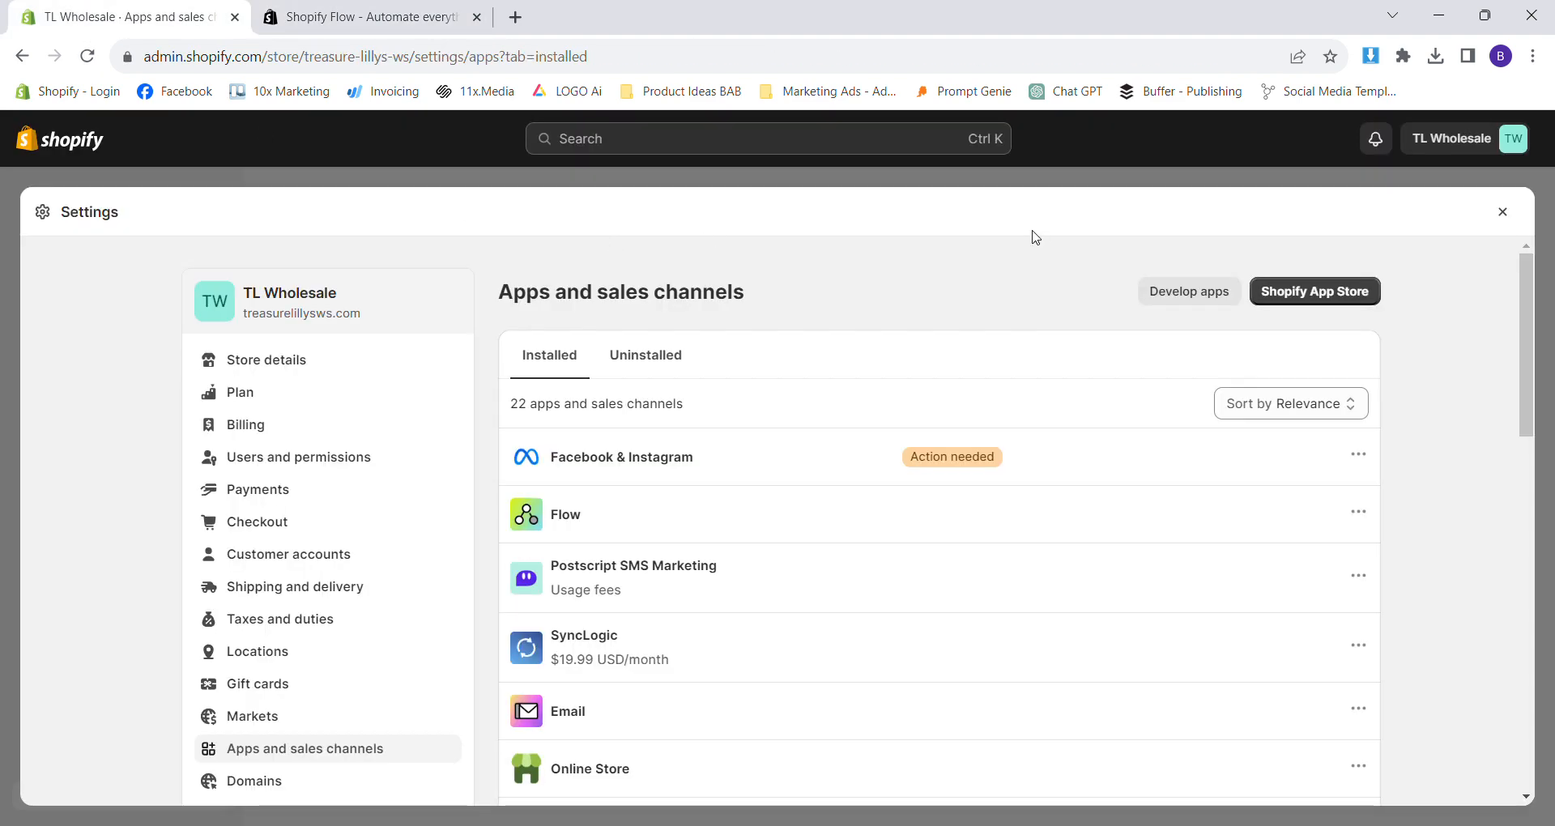
click(1503, 211)
click(316, 15)
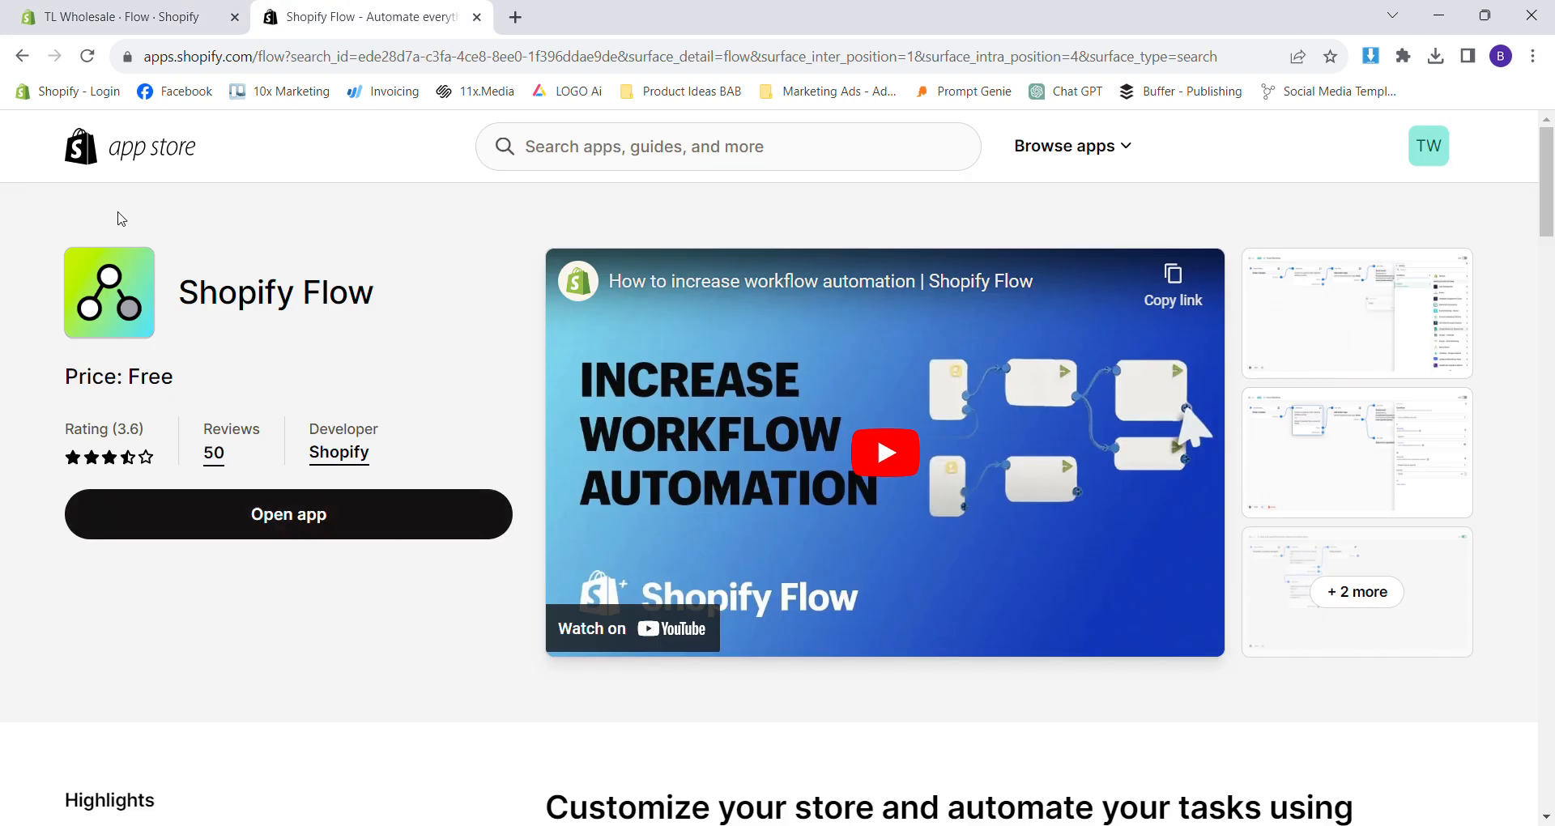
click(121, 16)
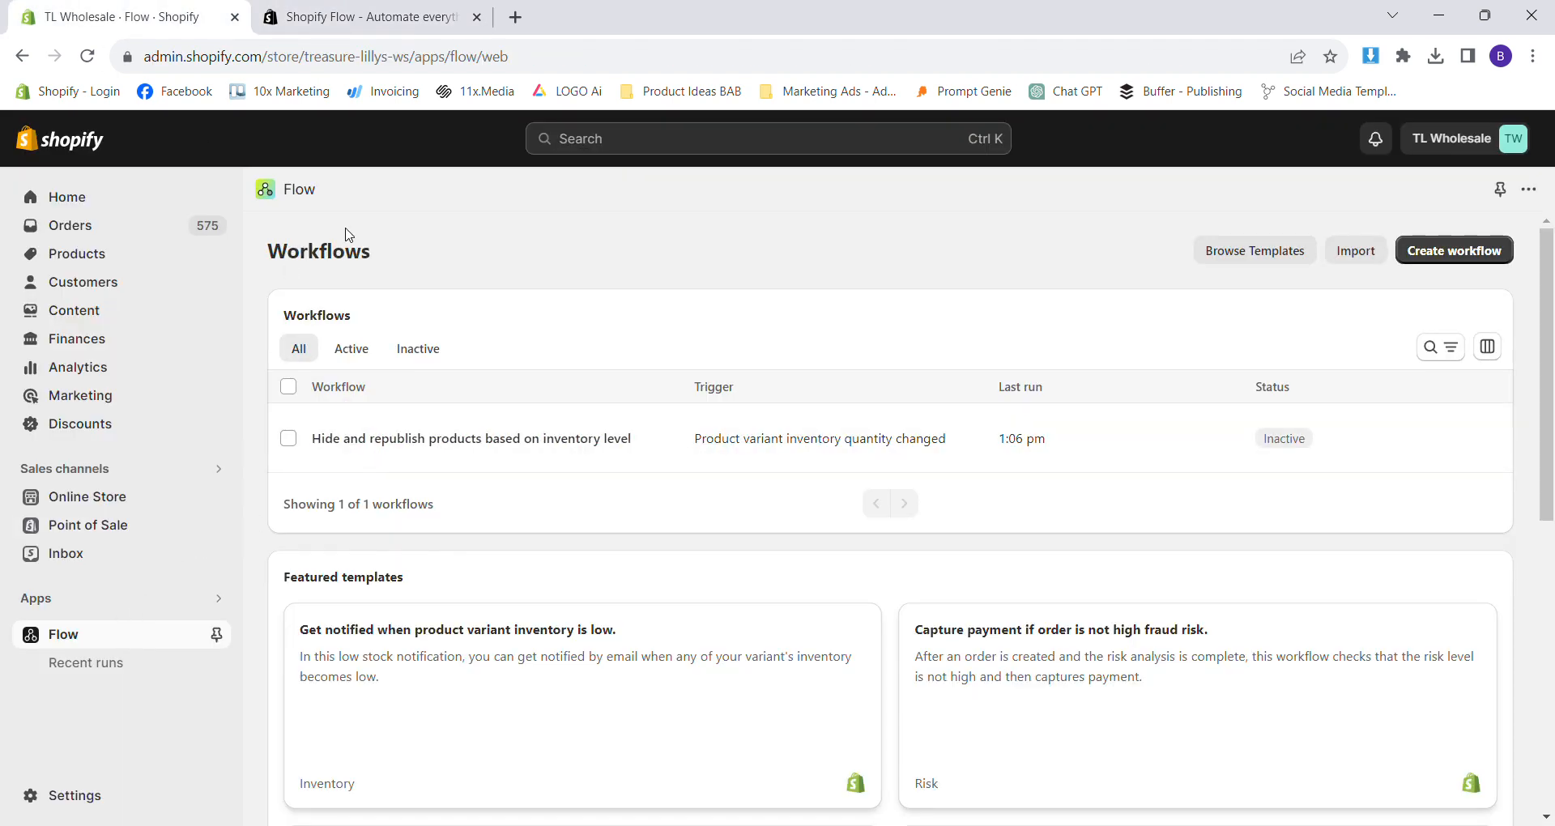
click(106, 644)
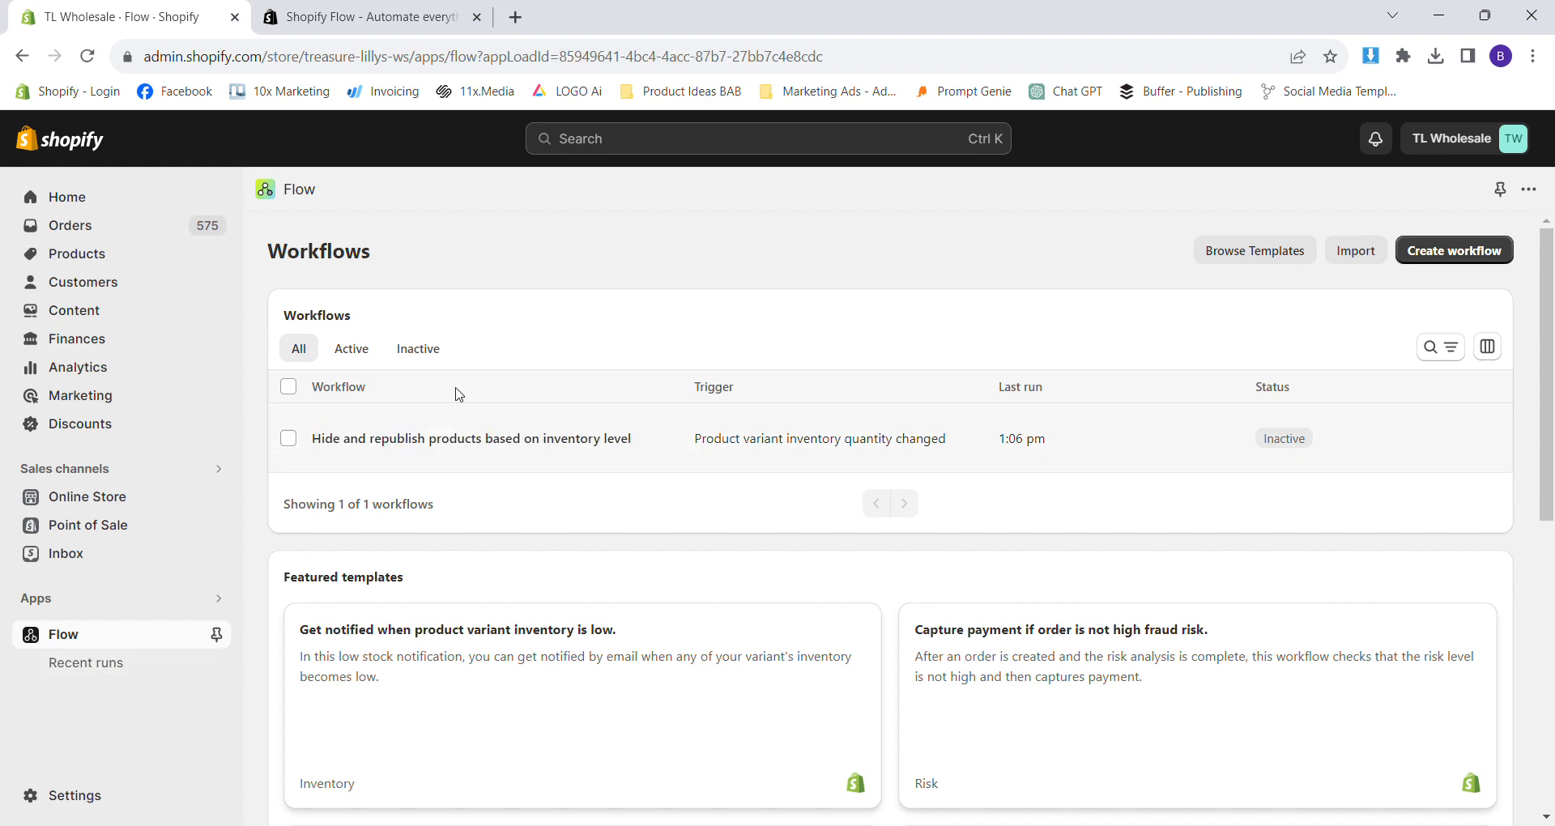
Examine the Workflows page, including the workflow list, featured templates, news and the option to create a workflow.
scroll(545, 594, down, 7)
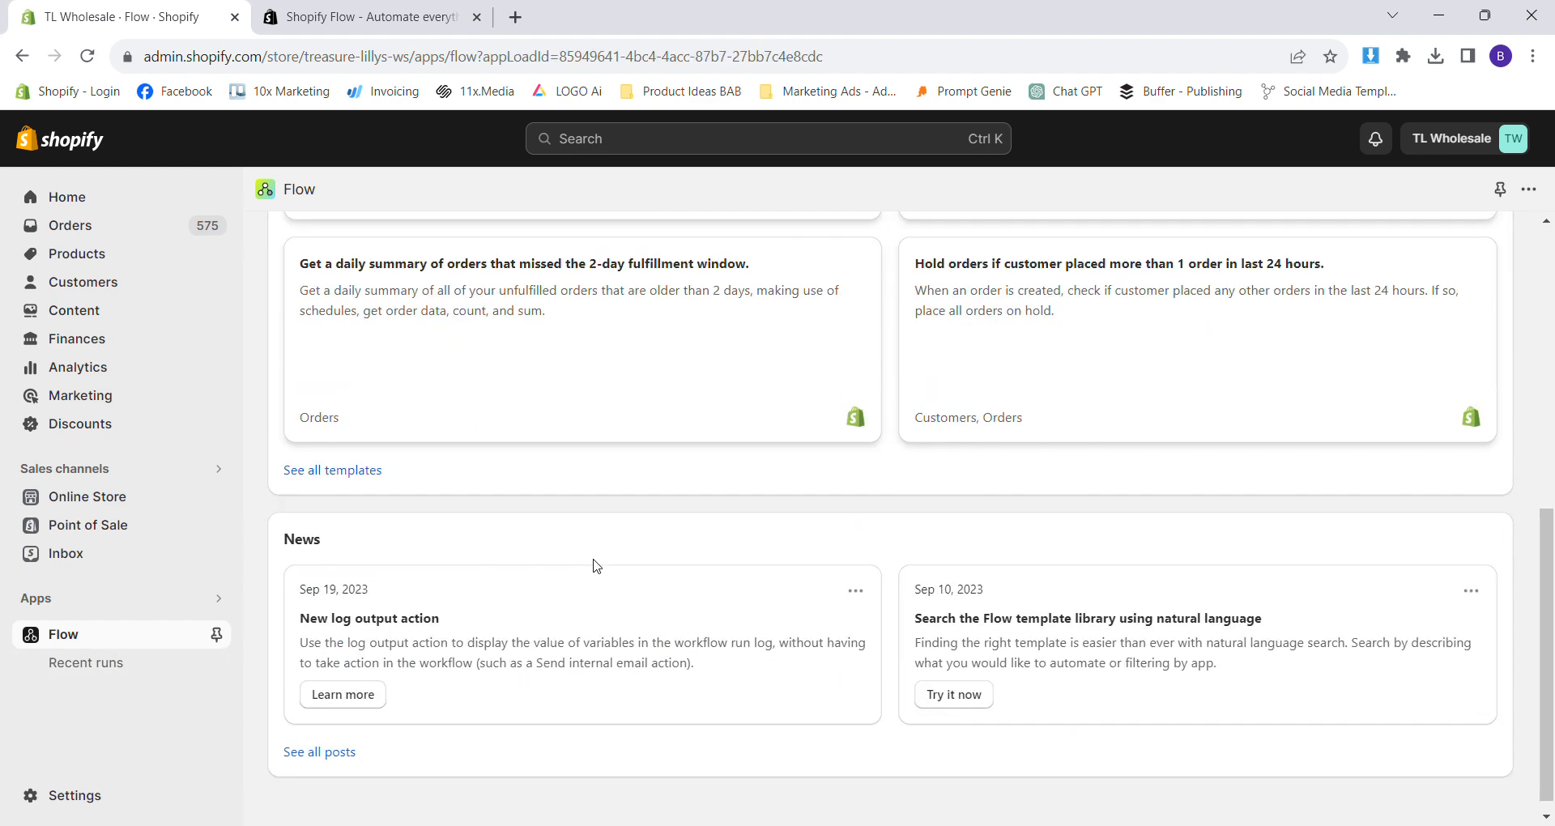
scroll(595, 566, up, 7)
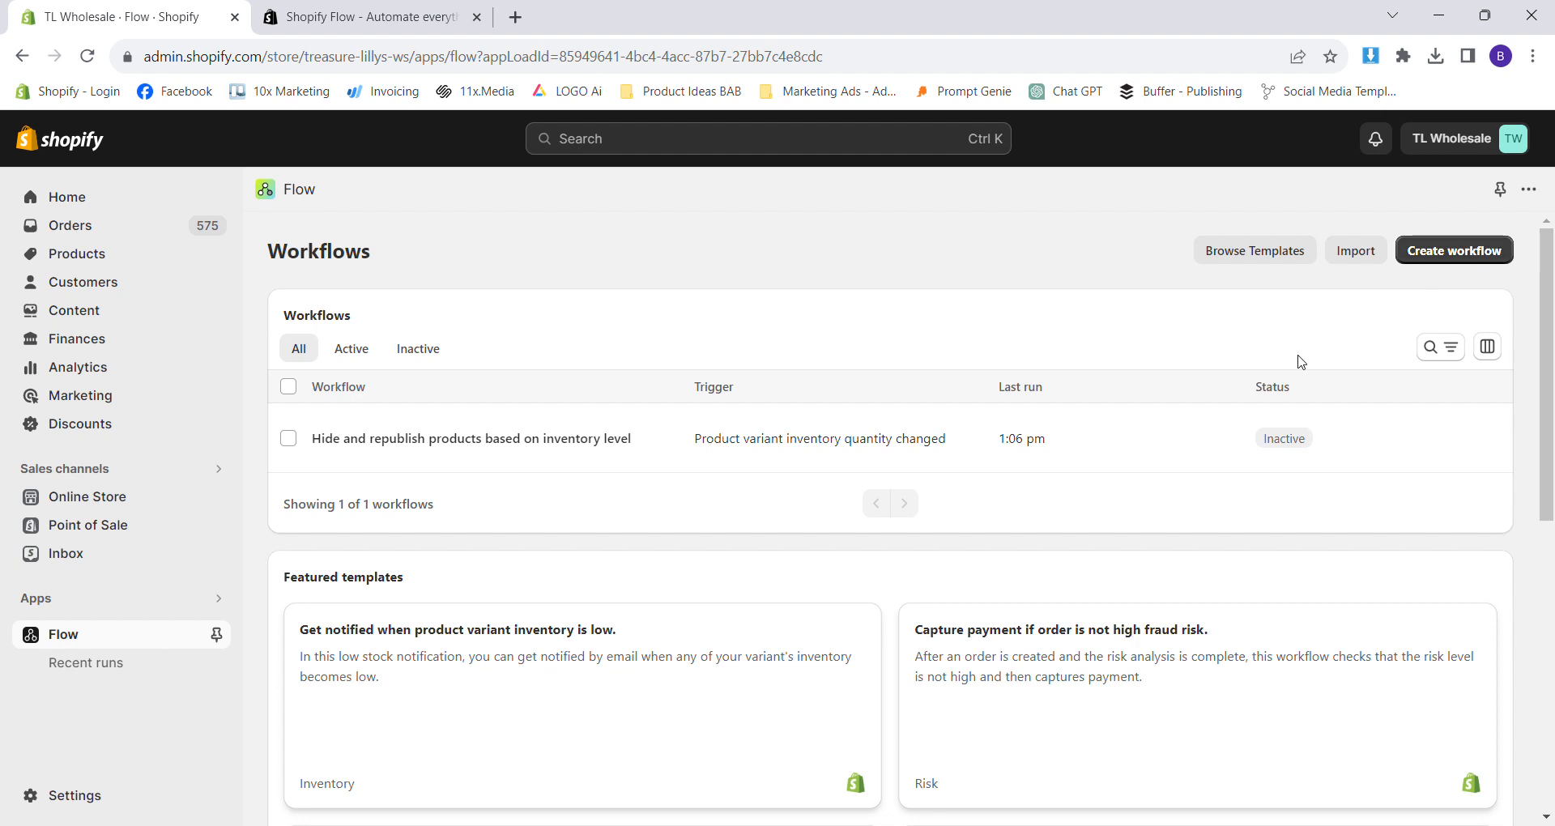
double_click(322, 256)
click(503, 250)
drag(891, 236, 541, 245)
click(1477, 251)
double_click(370, 255)
click(370, 256)
double_click(353, 270)
click(570, 269)
Start a new workflow from the template library and search the templates for "sold out".
click(1456, 254)
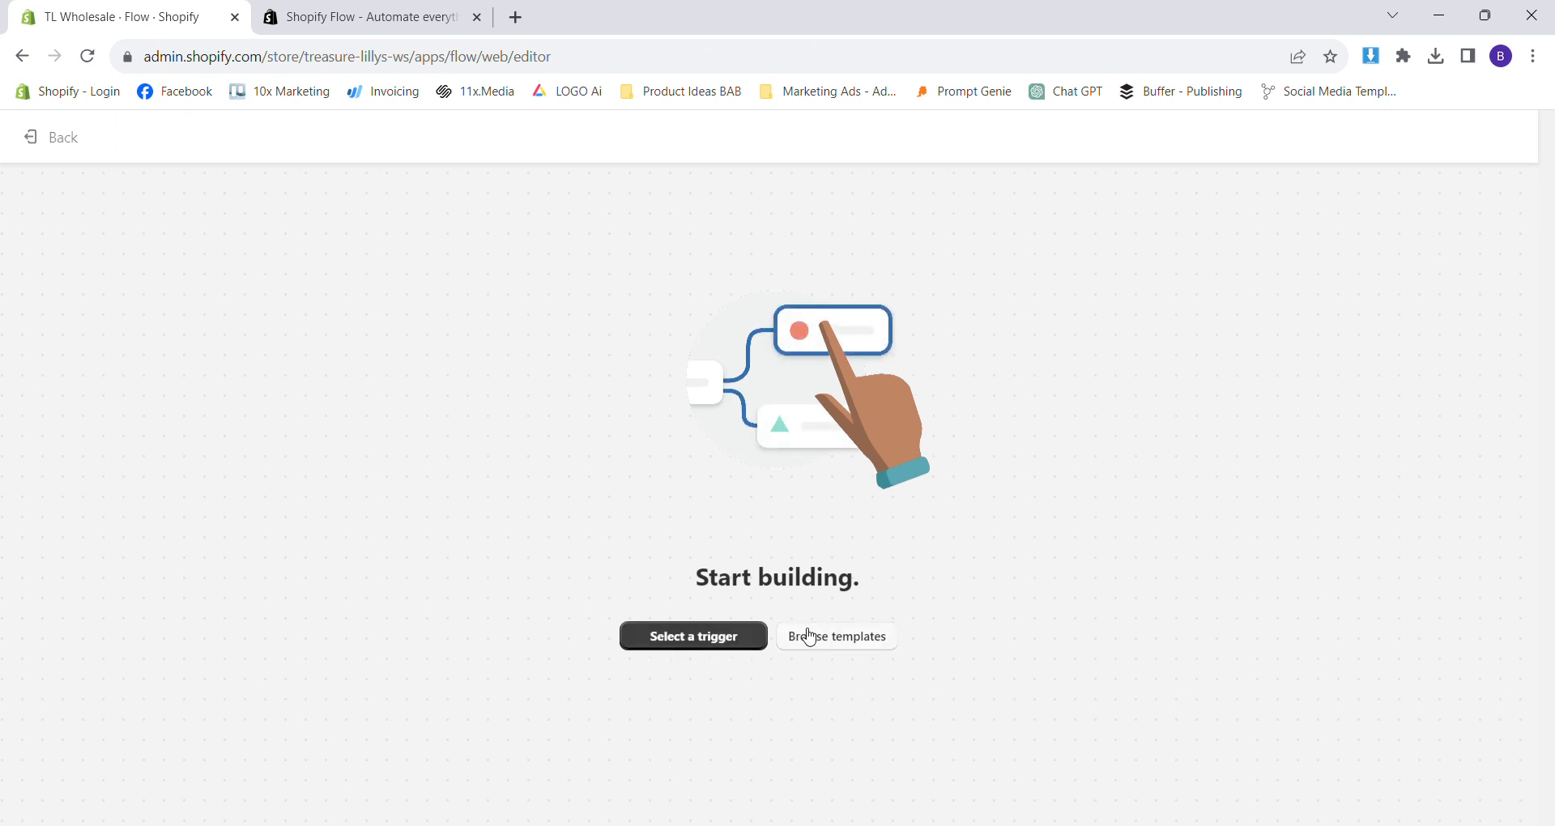
click(832, 639)
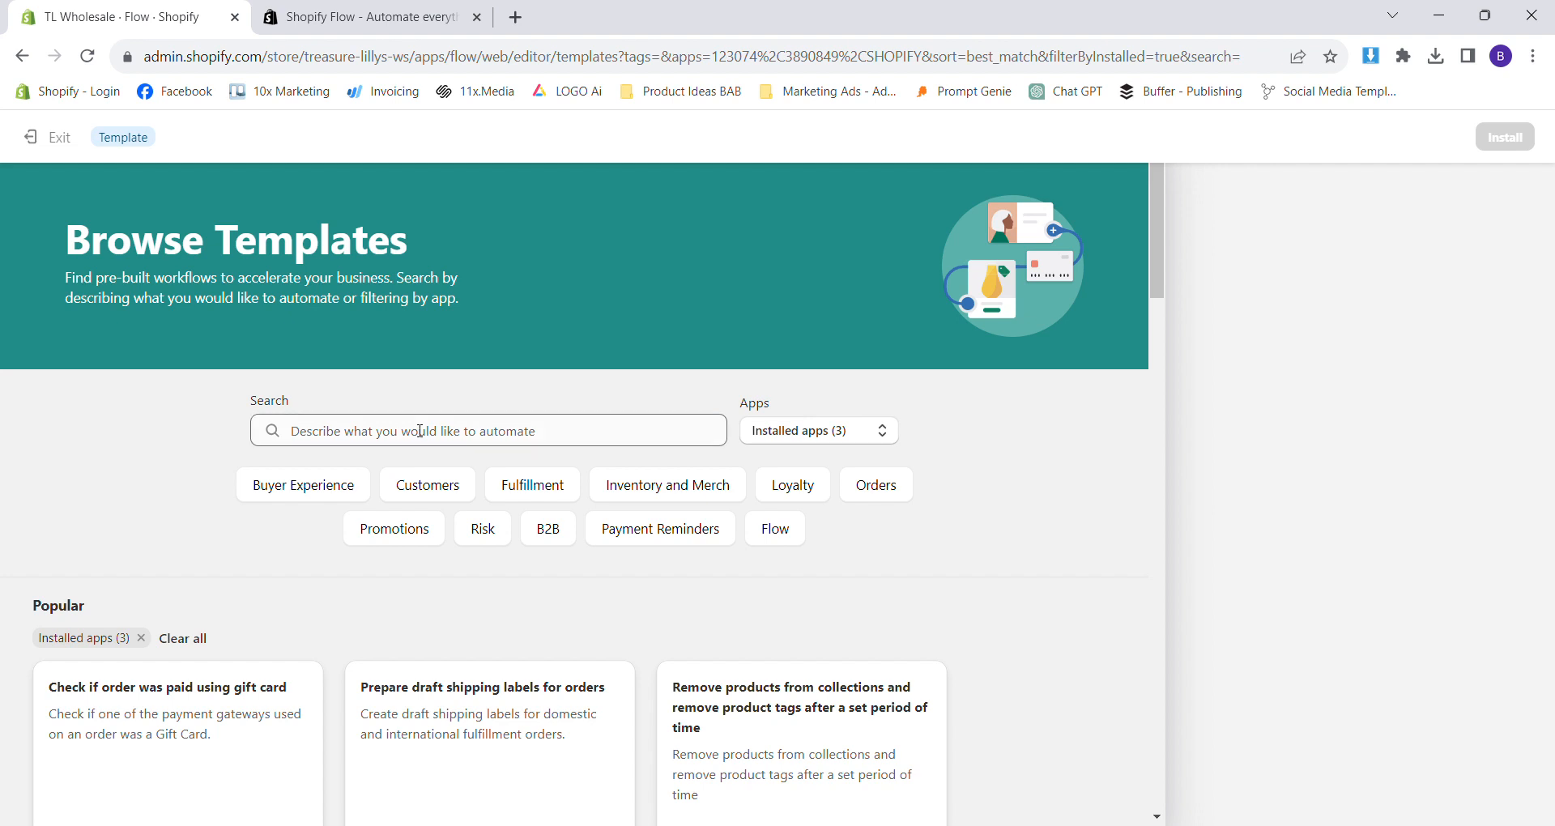
click(323, 442)
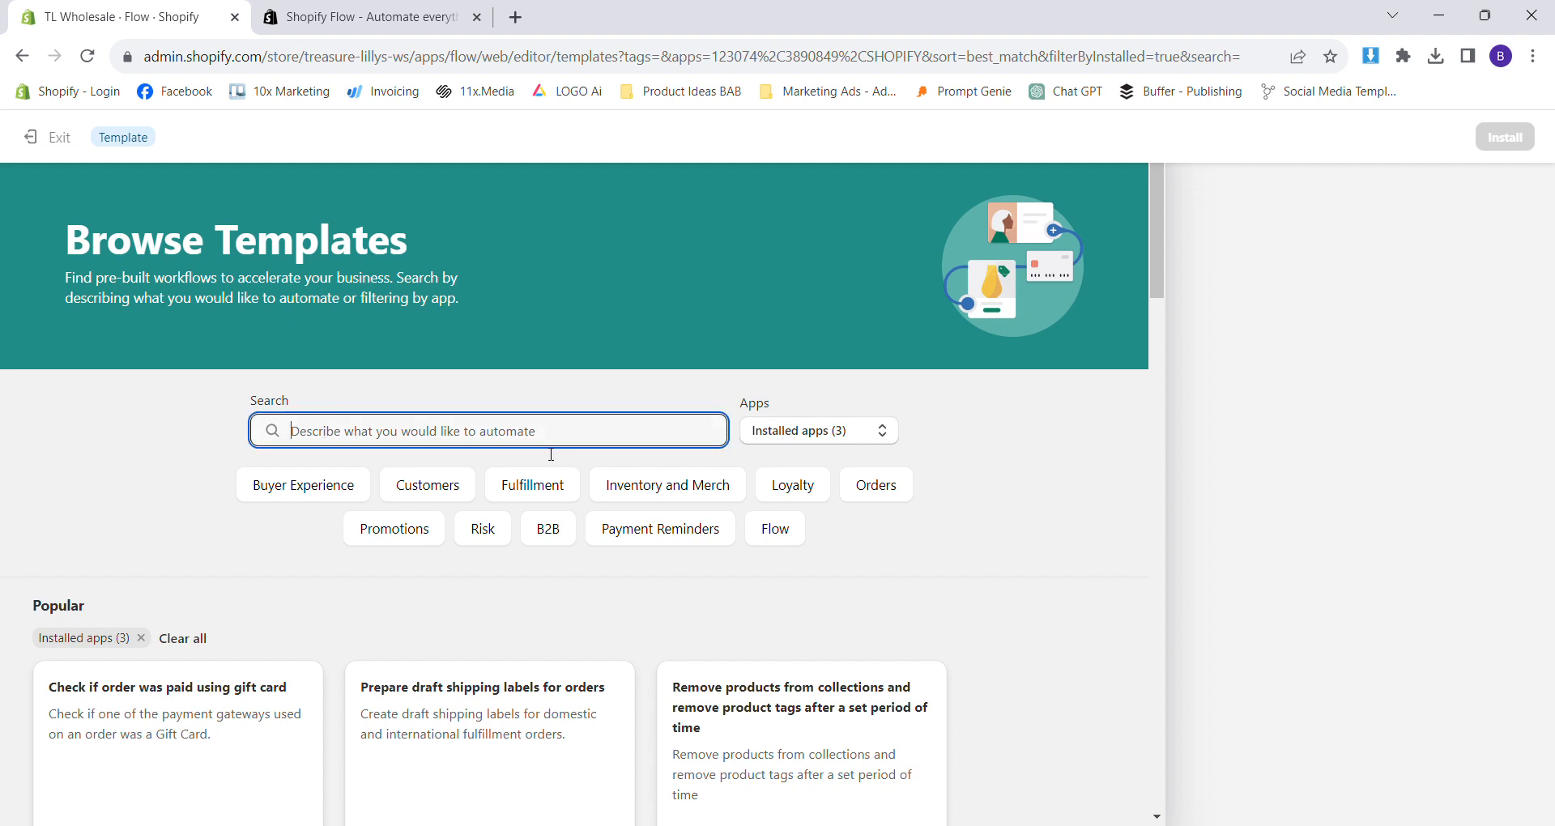
text(sold out)
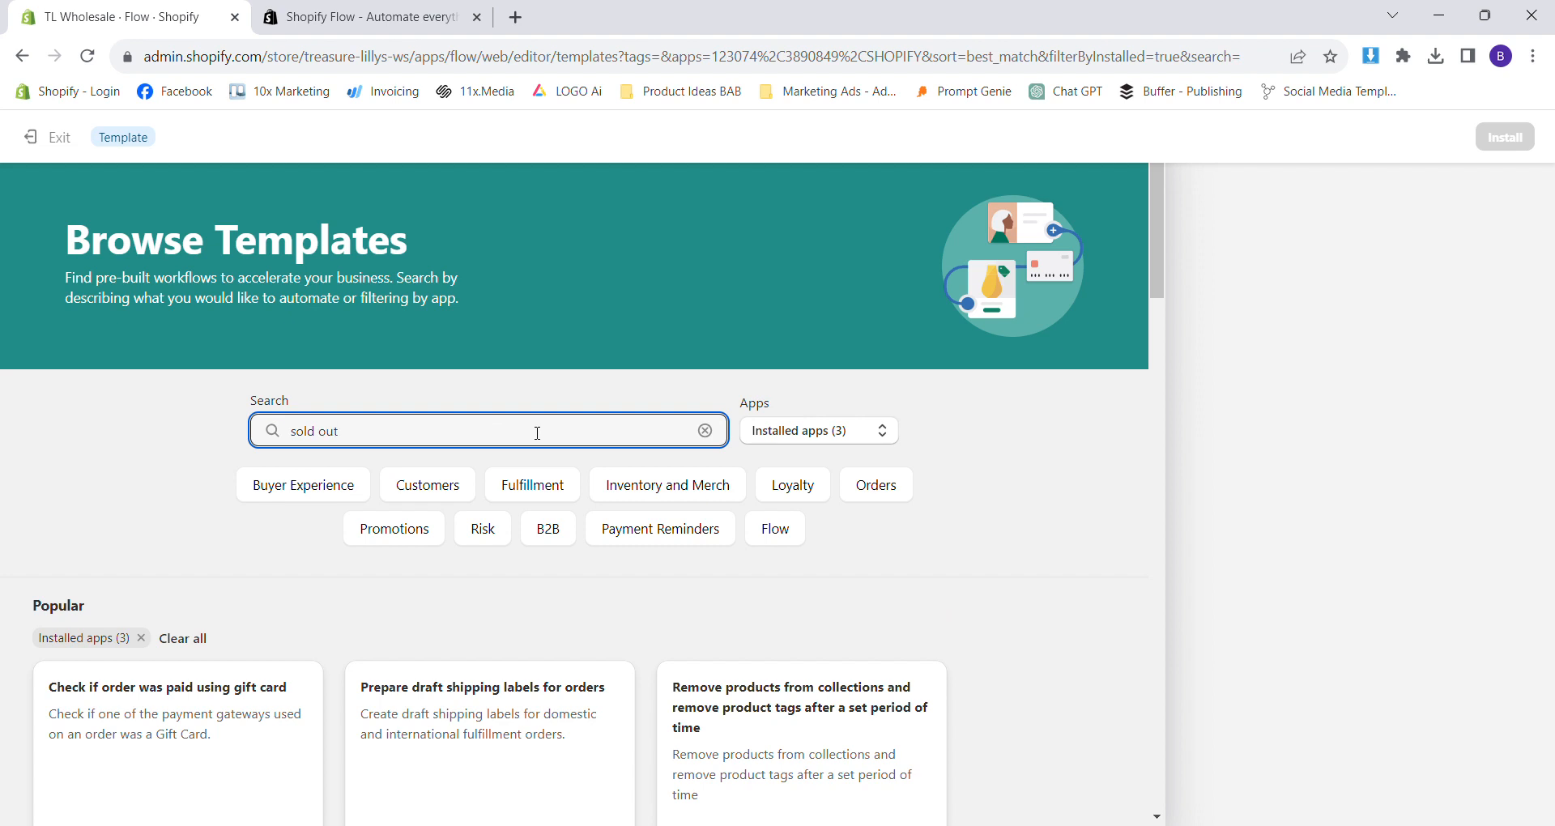
click(142, 460)
scroll(142, 460, down, 1)
scroll(142, 460, down, 2)
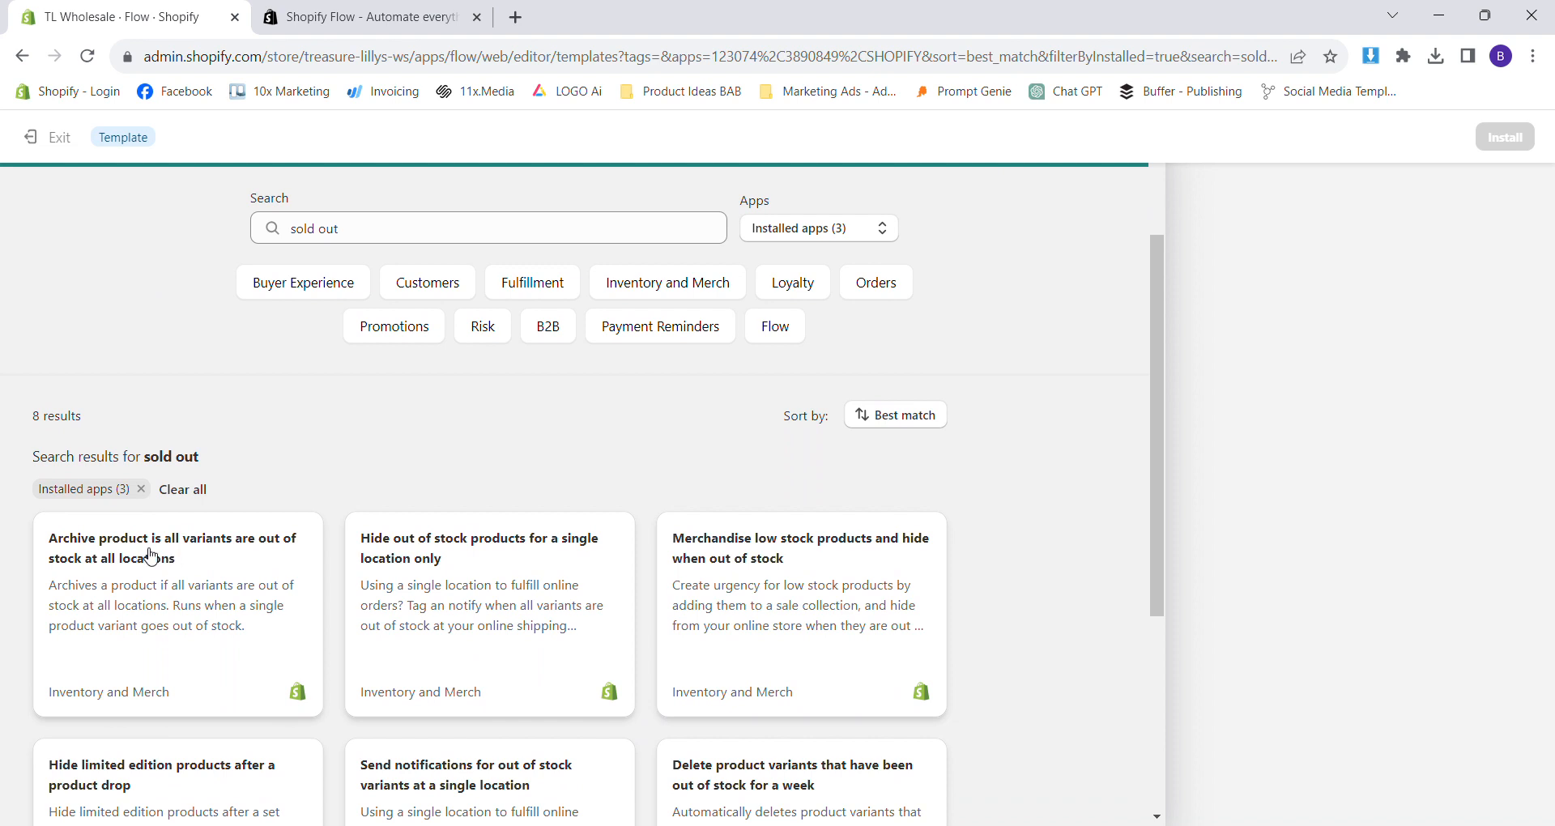
Open the template "Archive product is all variants are out of stock at all locations", collapse its description and install it.
click(104, 591)
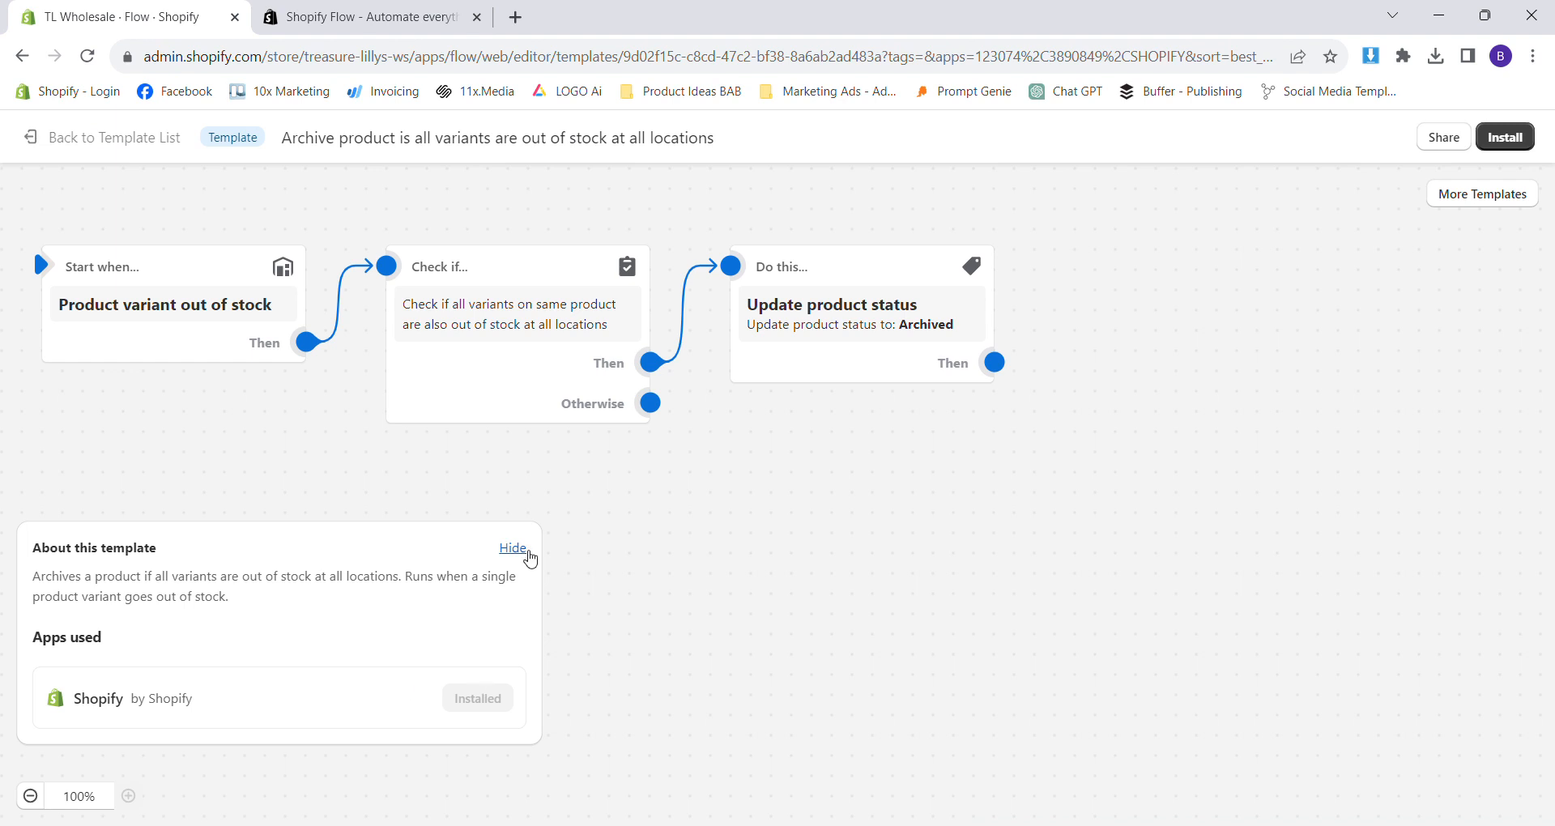
click(528, 554)
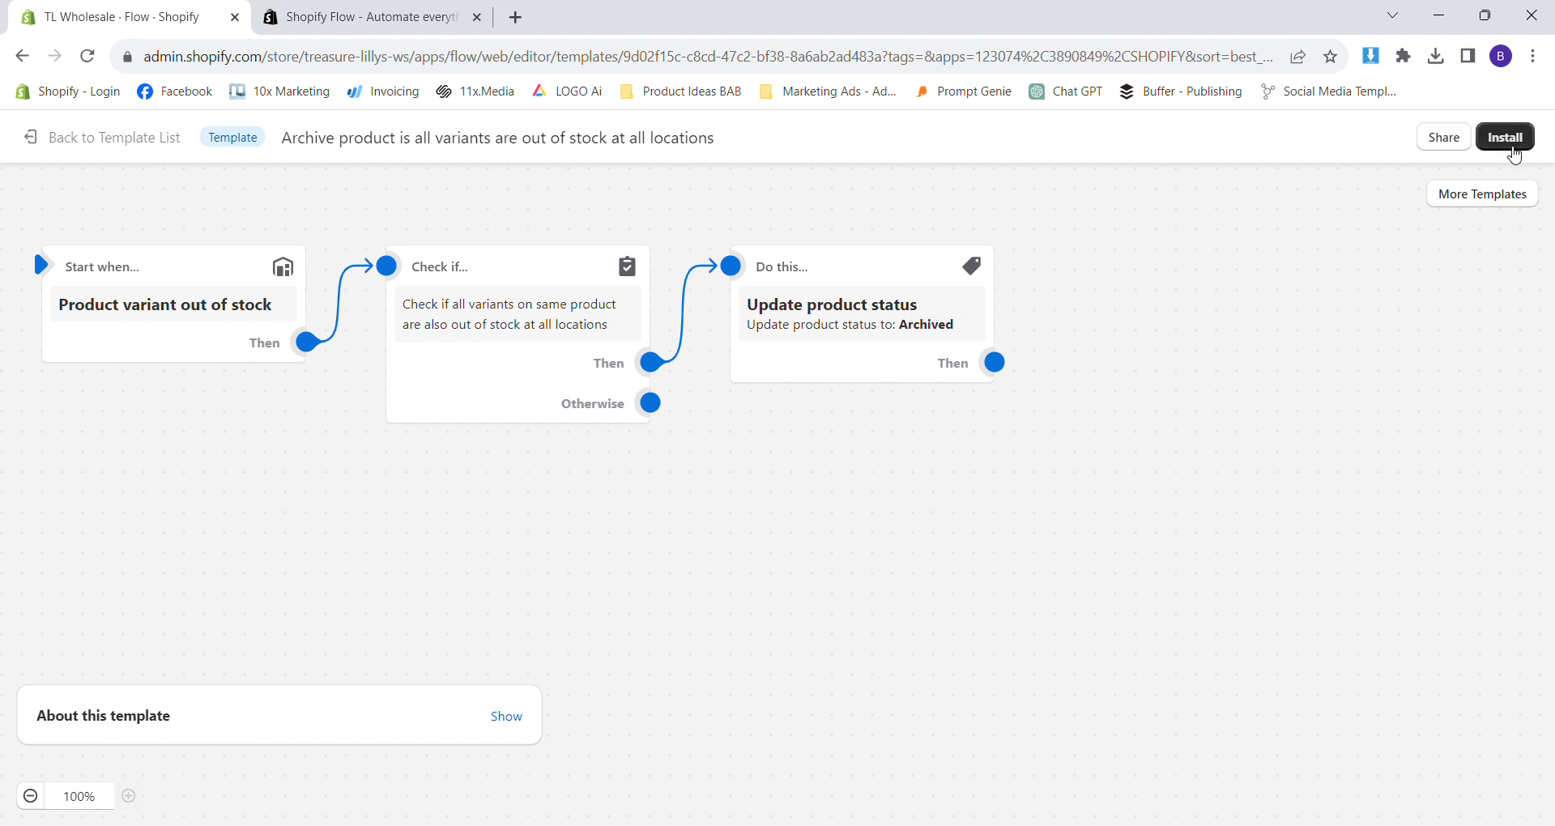
click(1507, 137)
Turn on the installed product-archiving workflow and confirm its activation.
mouse_move(691, 311)
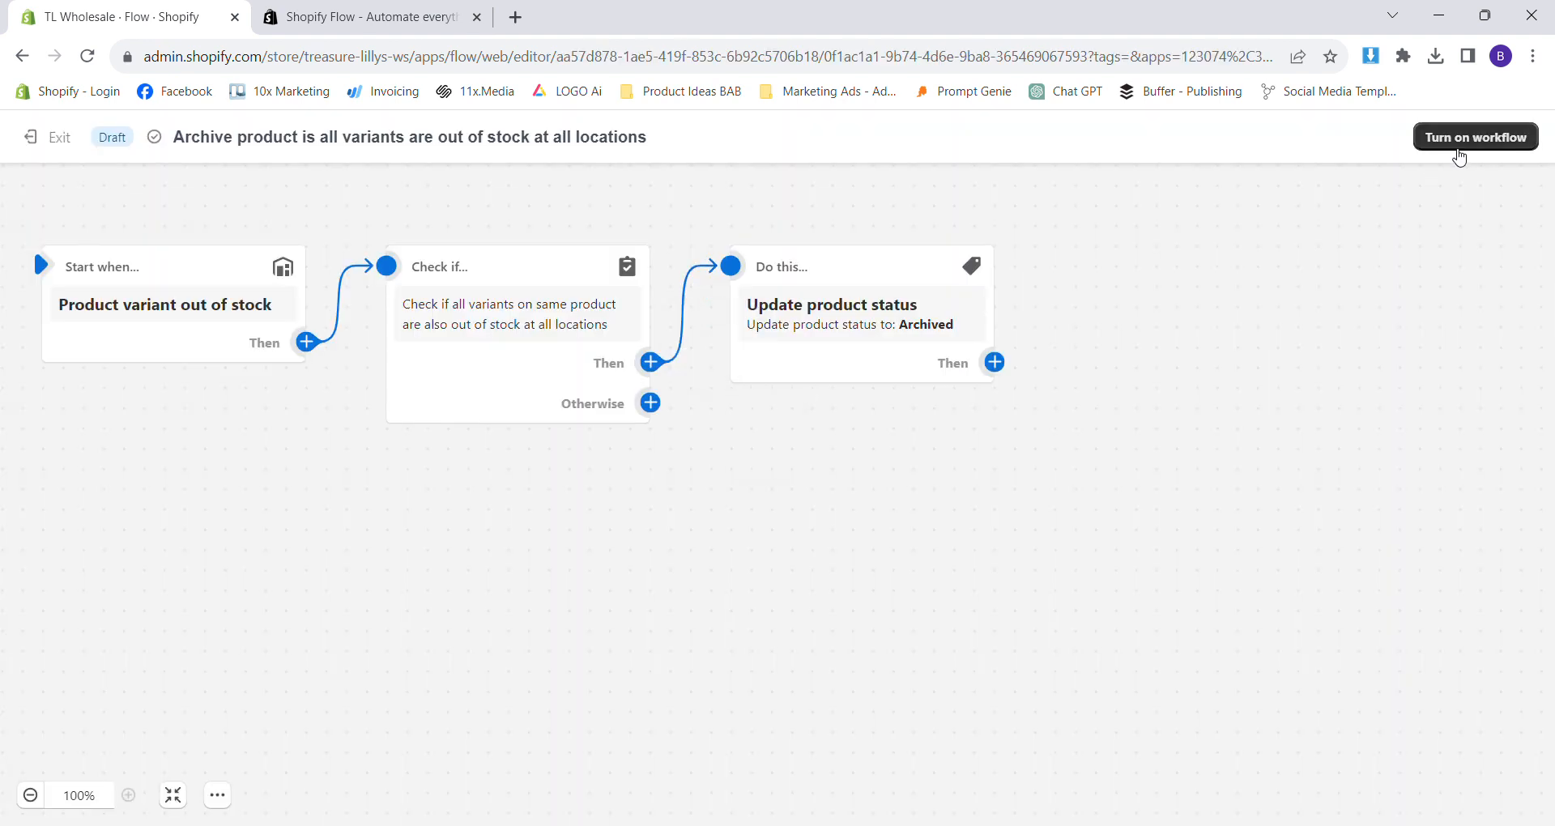
click(1460, 153)
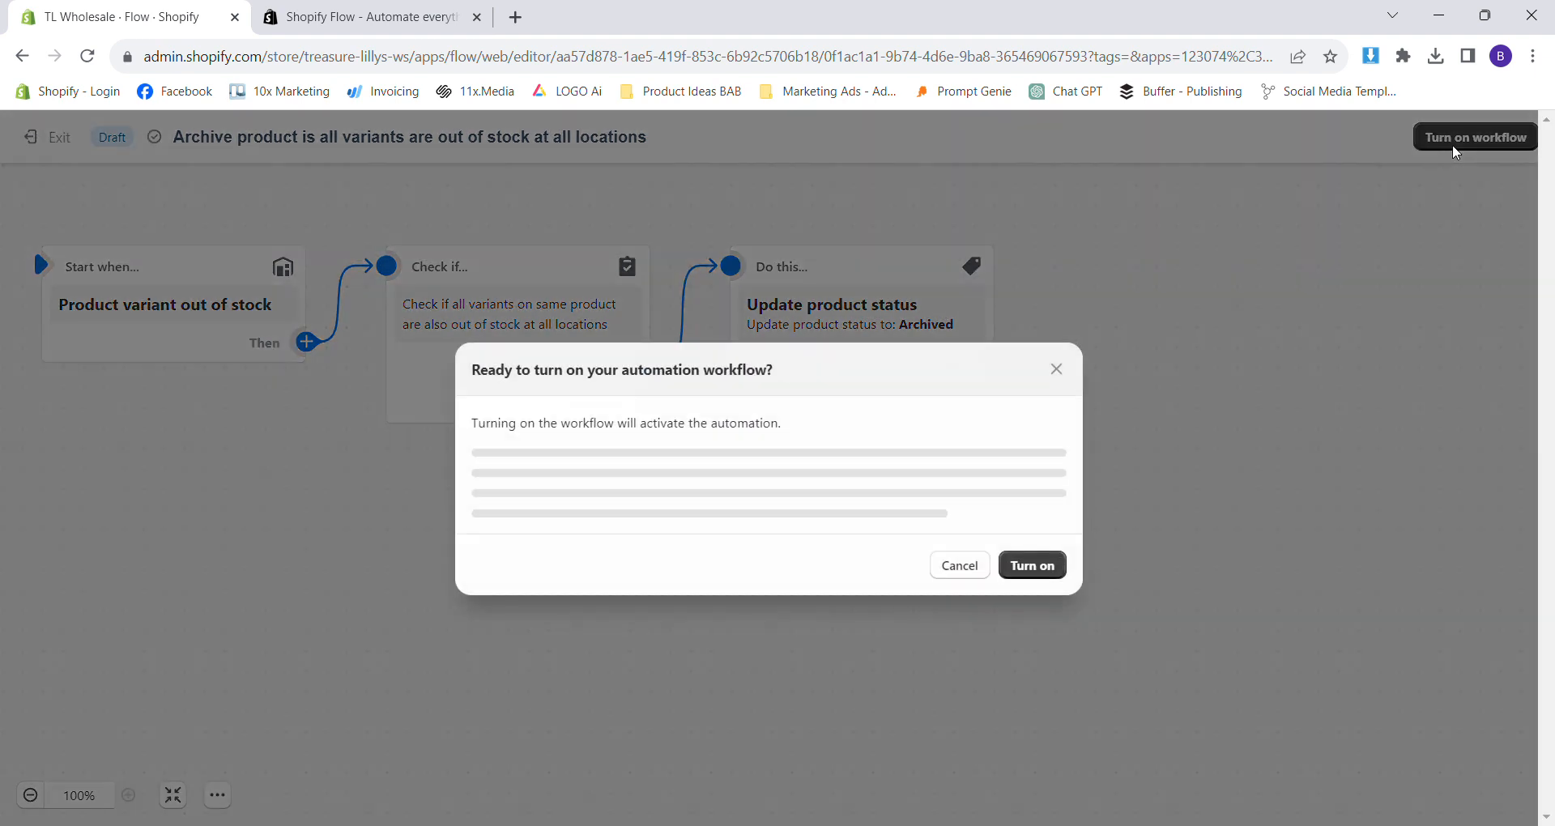
drag(479, 467, 815, 460)
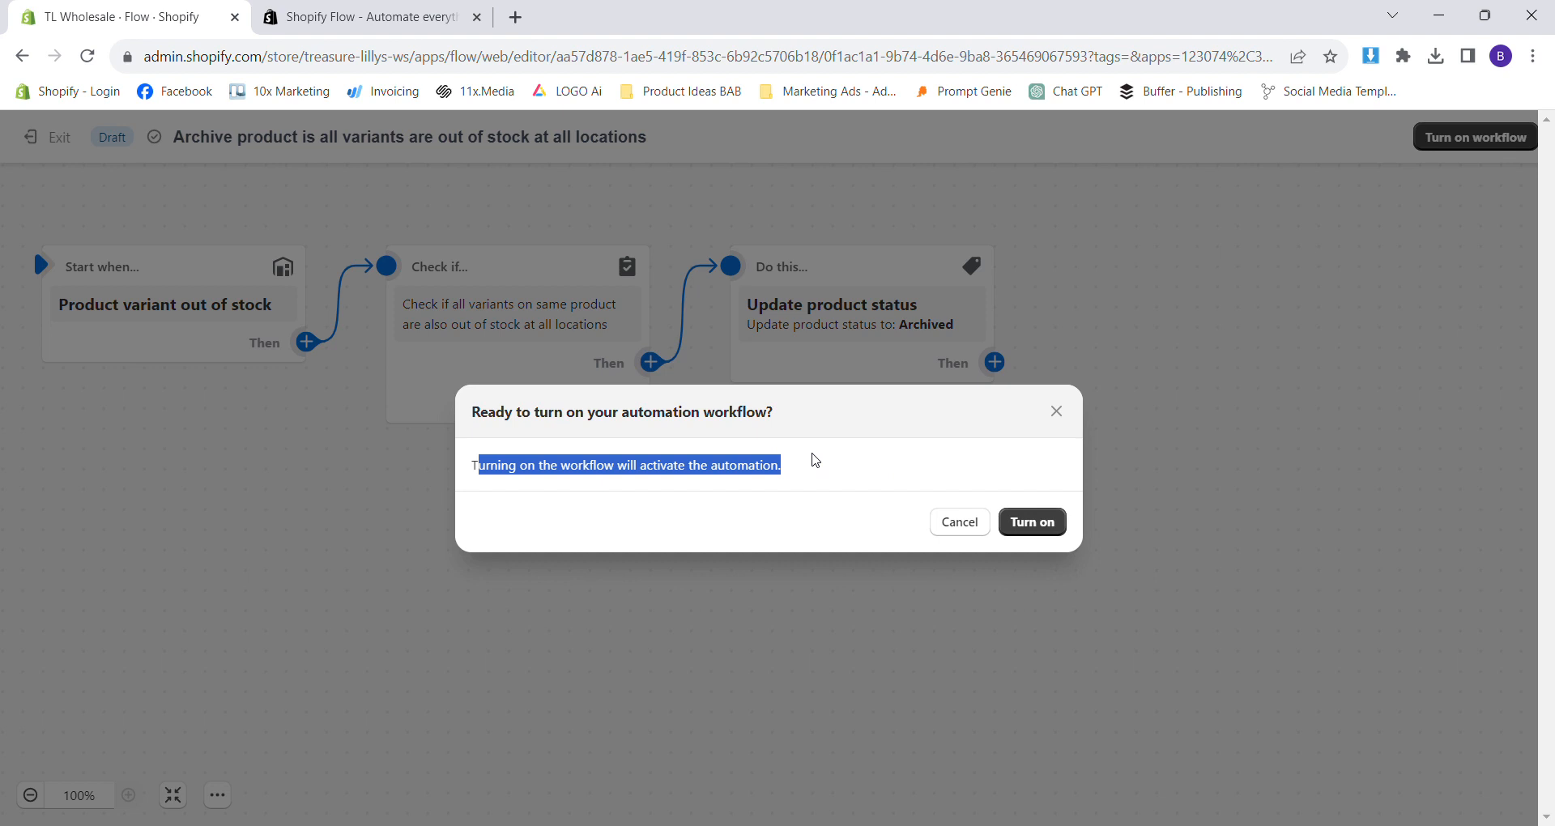
click(815, 460)
click(1034, 522)
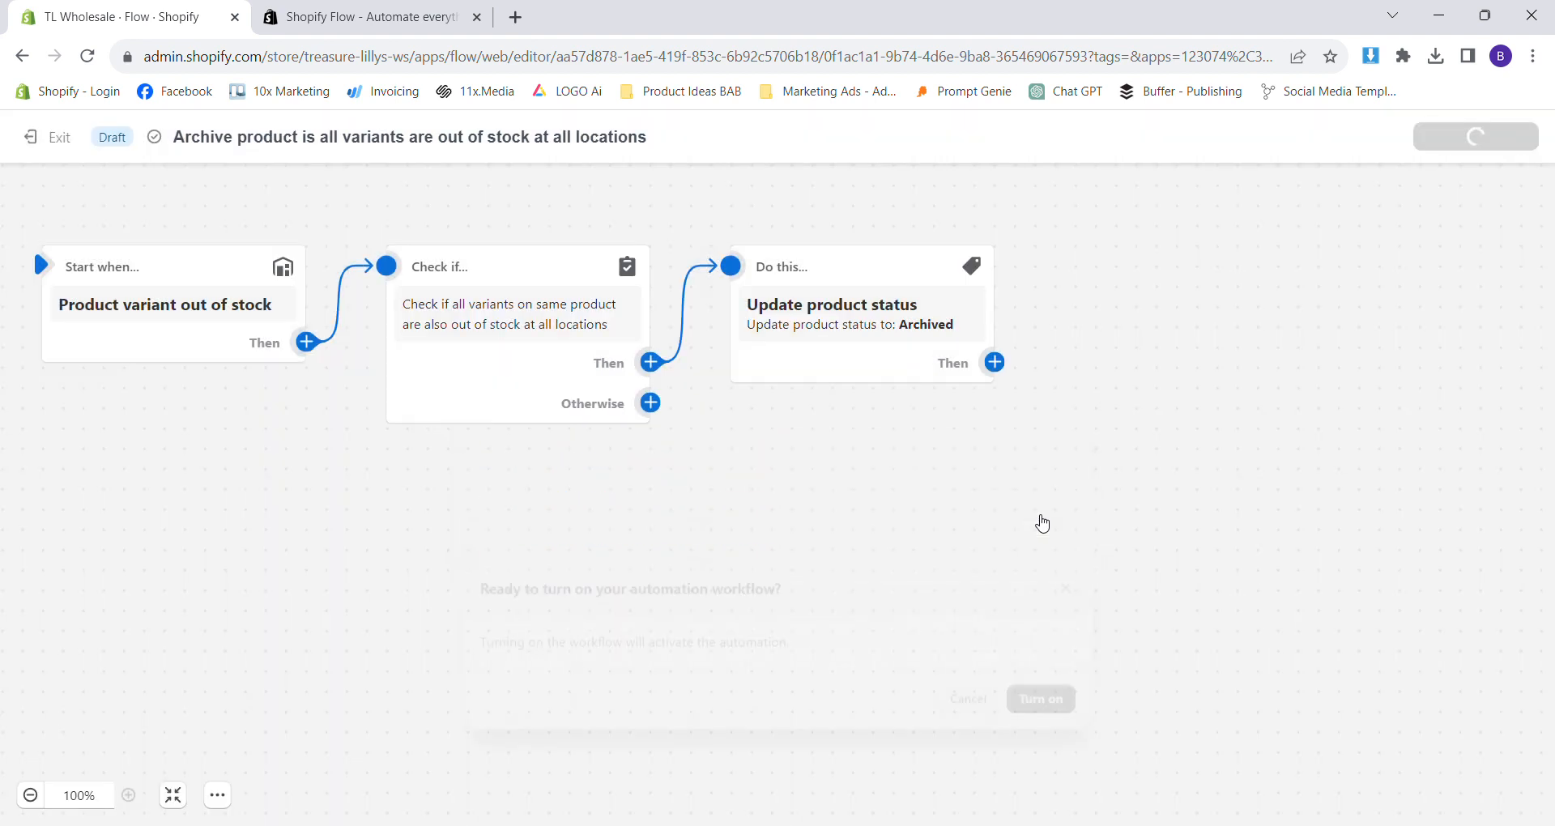
Exit the workflow editor, look over the workflow's overview and return to the list of workflows.
mouse_move(337, 360)
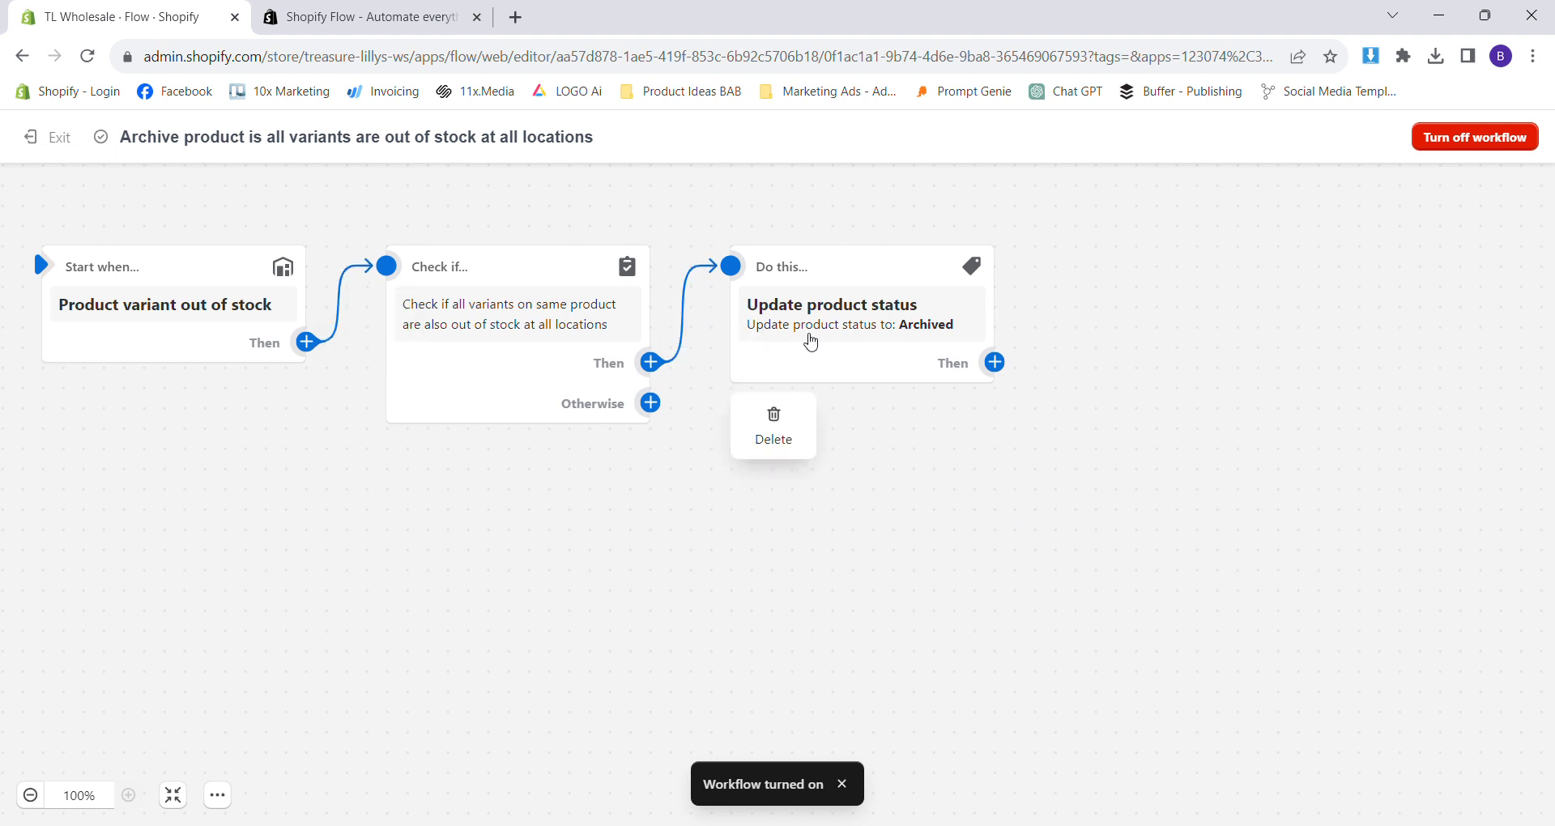
click(50, 137)
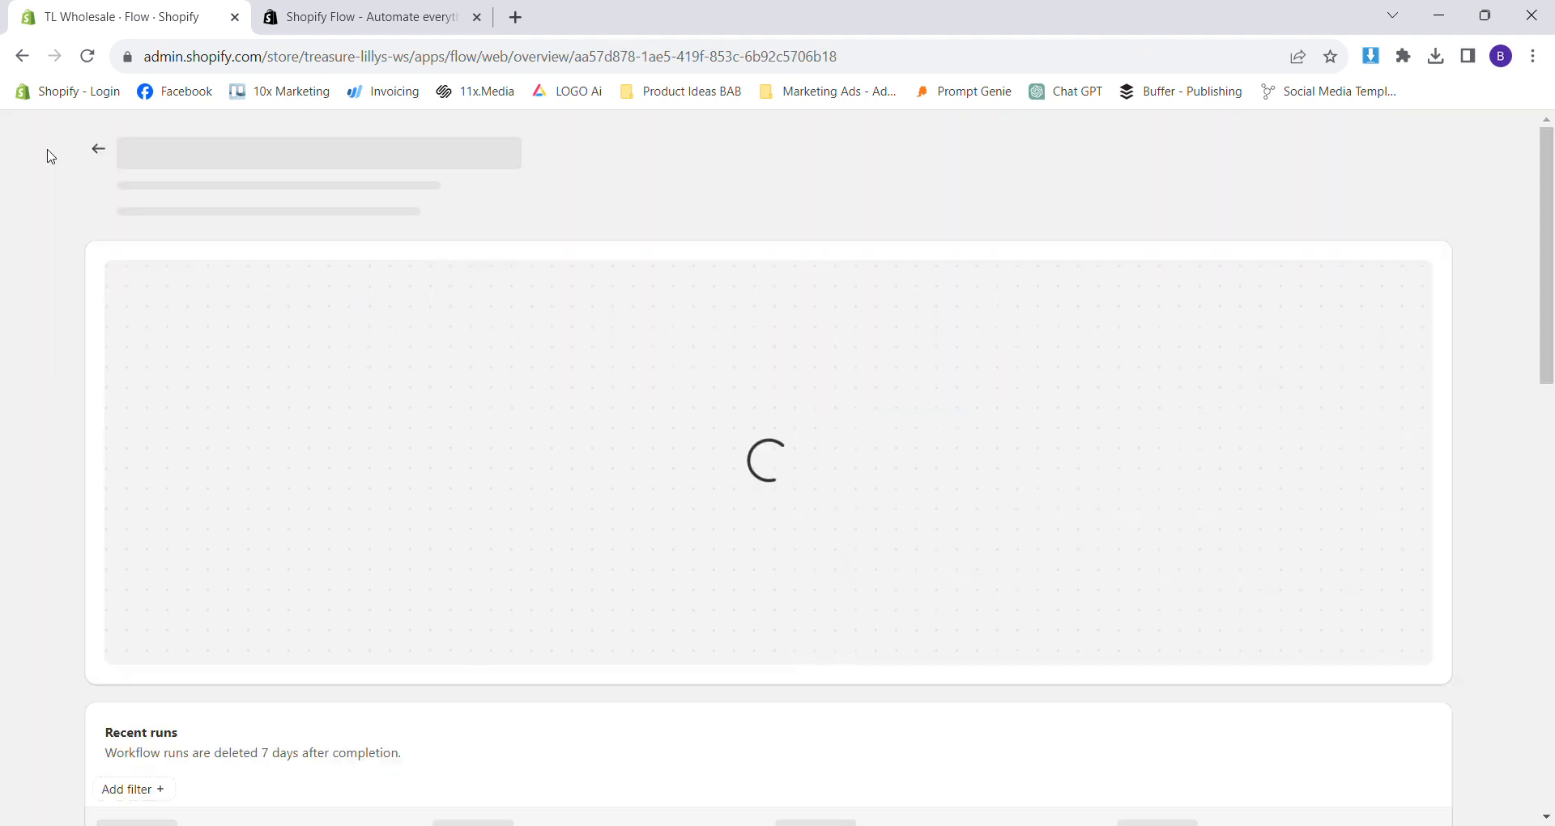
scroll(545, 477, down, 3)
scroll(544, 477, up, 3)
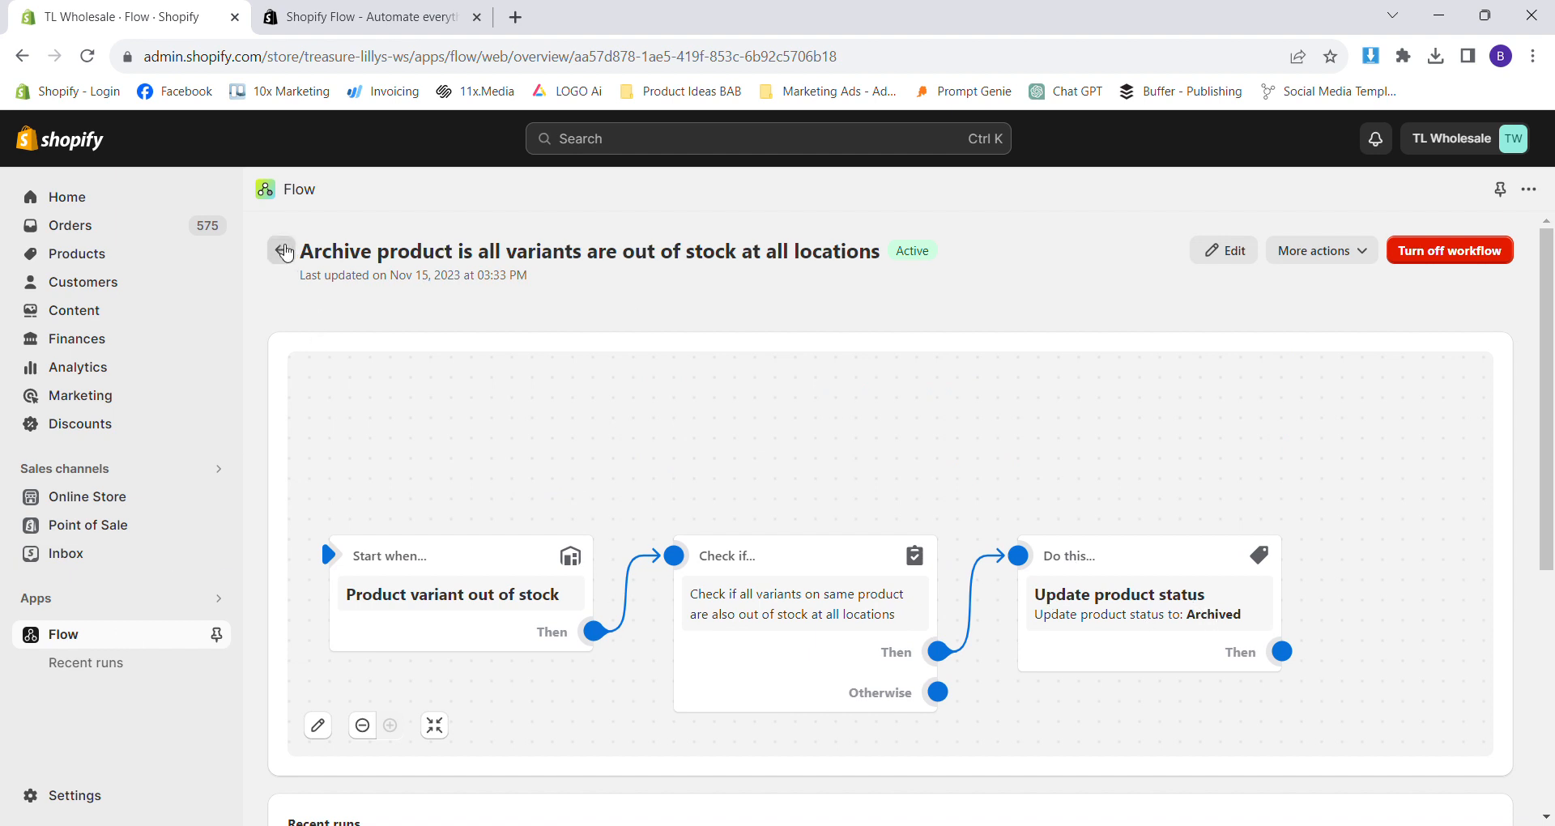
click(283, 251)
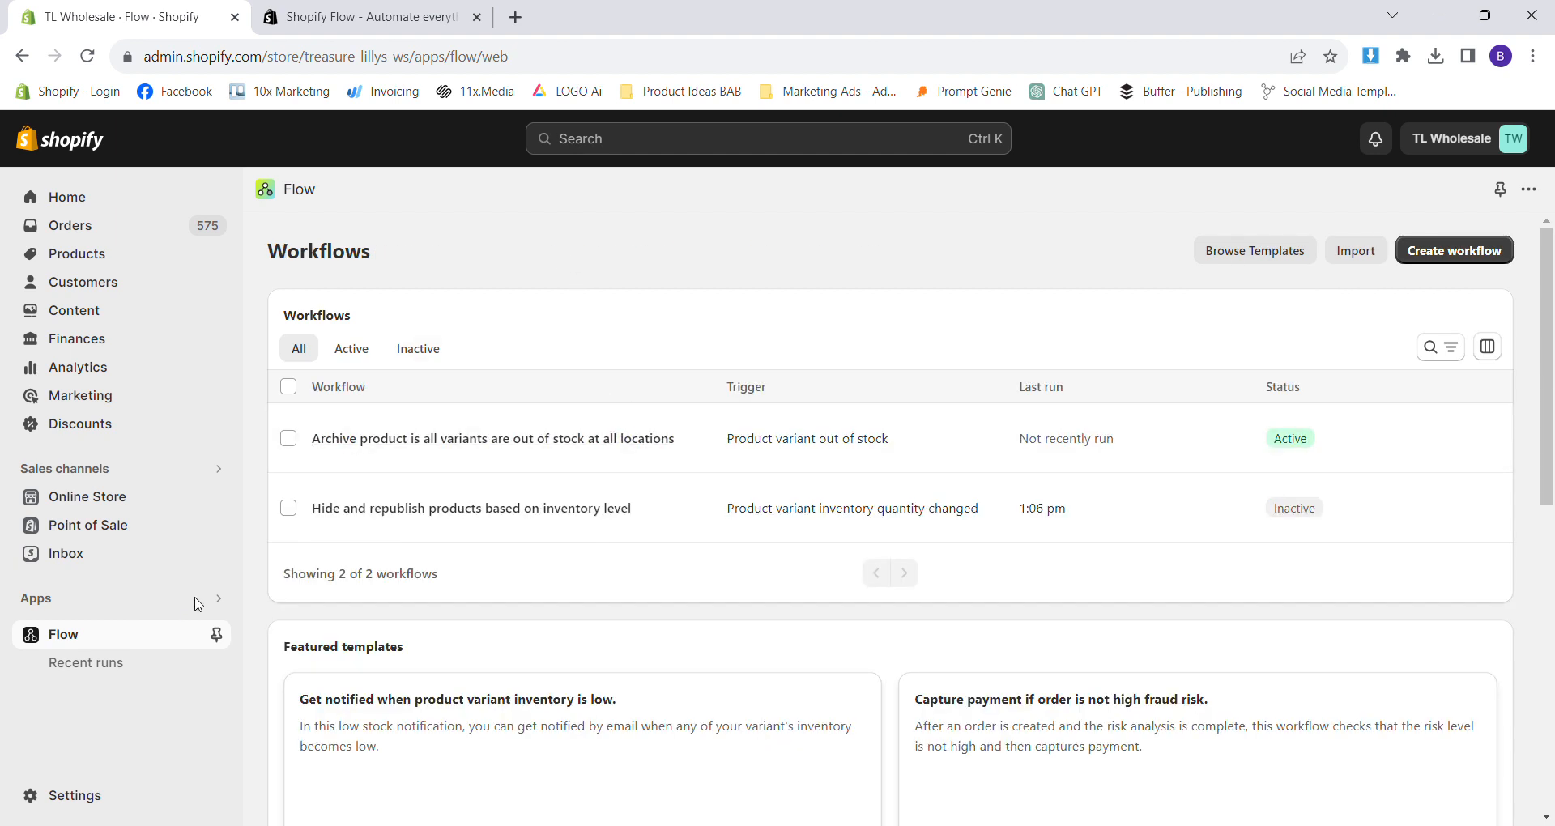
Go to the store's admin home page and reopen the Flow app from the app list.
click(85, 83)
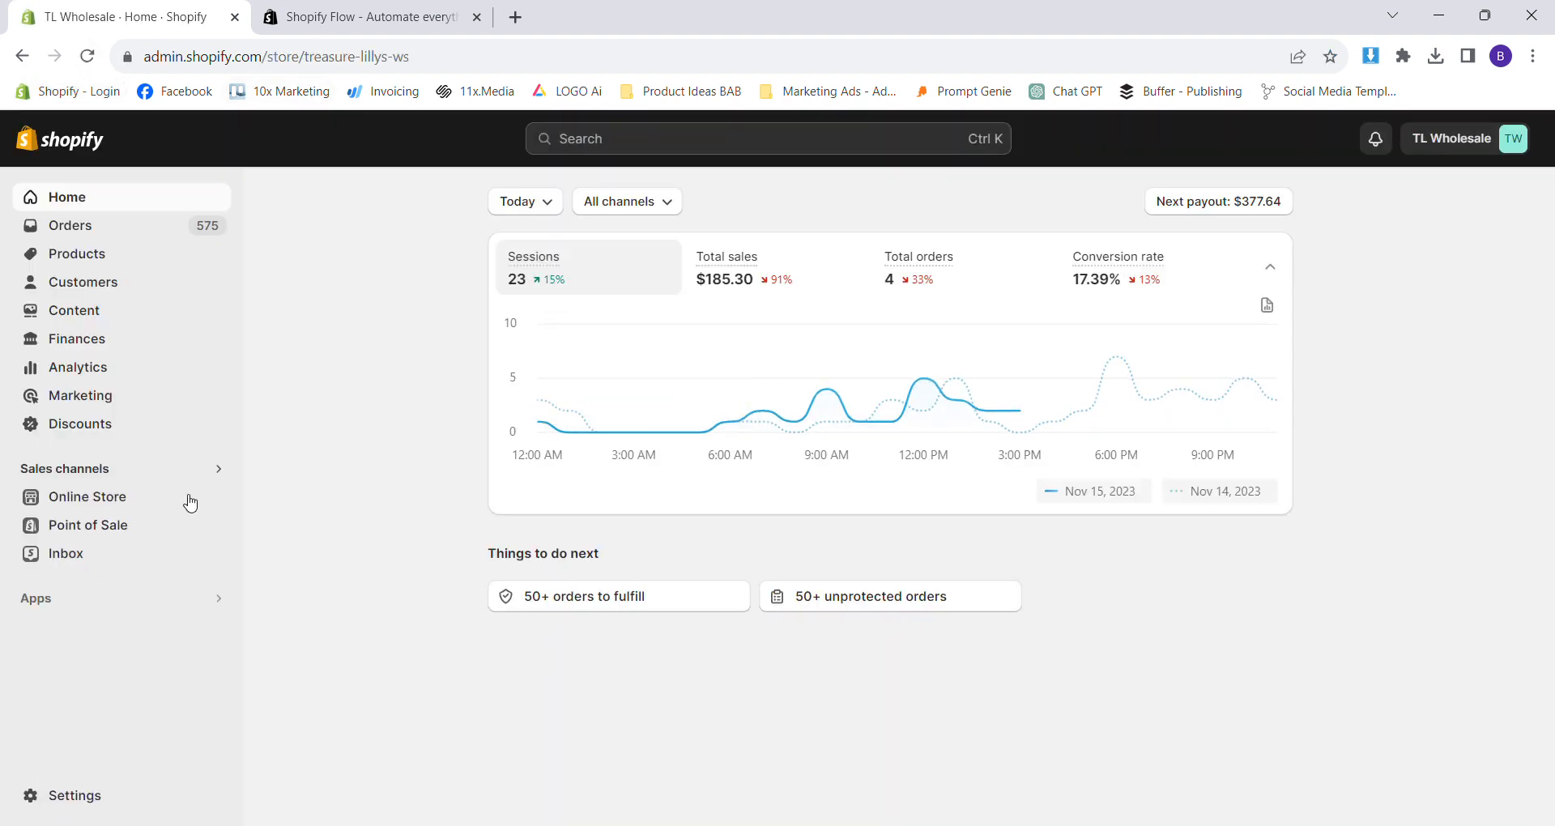
click(104, 603)
click(580, 217)
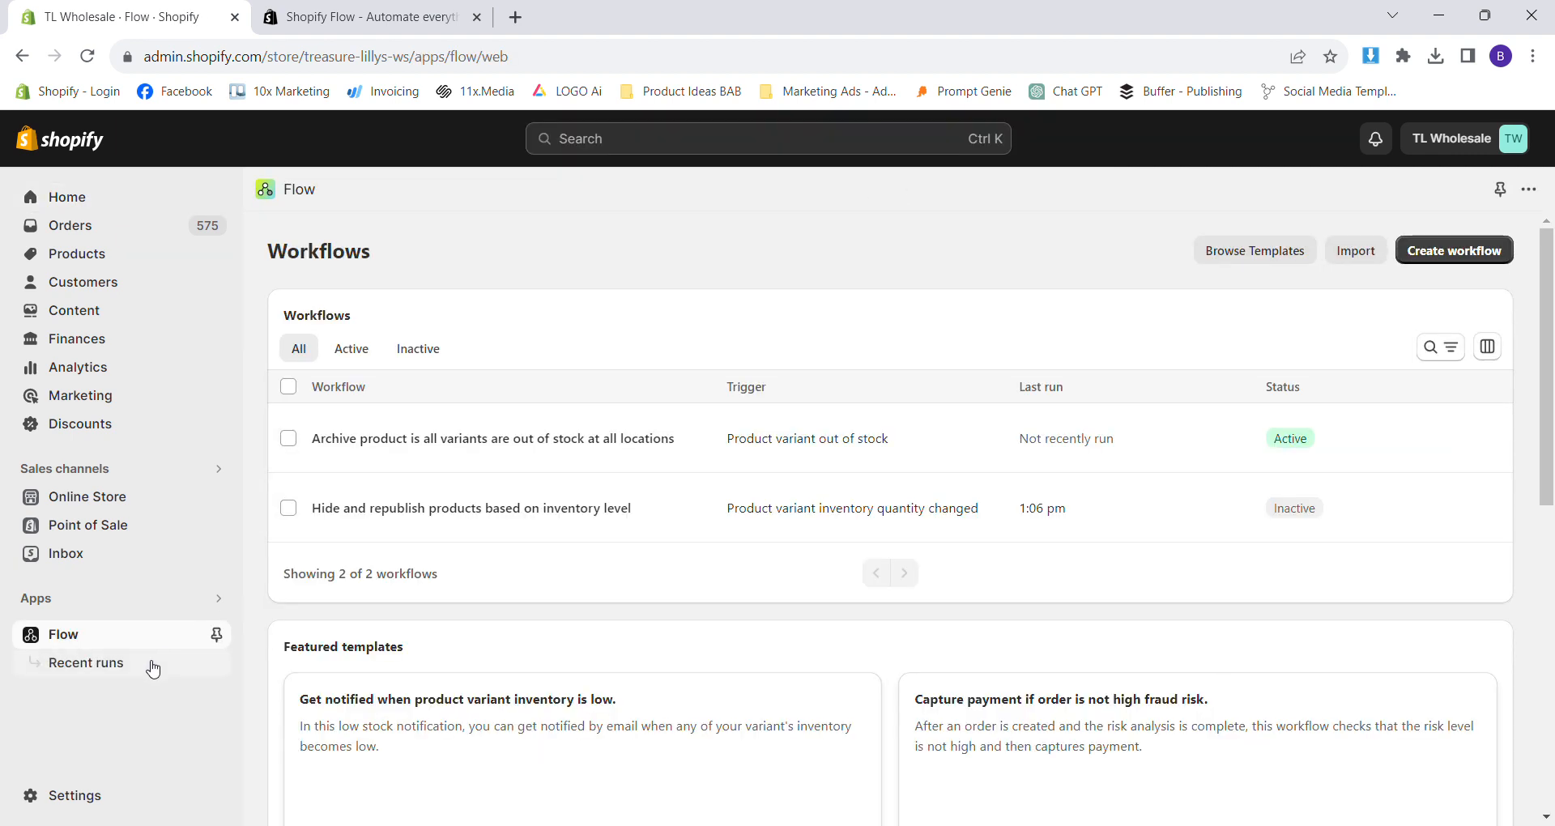
Open Flow's recent runs and review the workflow names, start times, actions taken, statuses and the note on run retention.
click(154, 665)
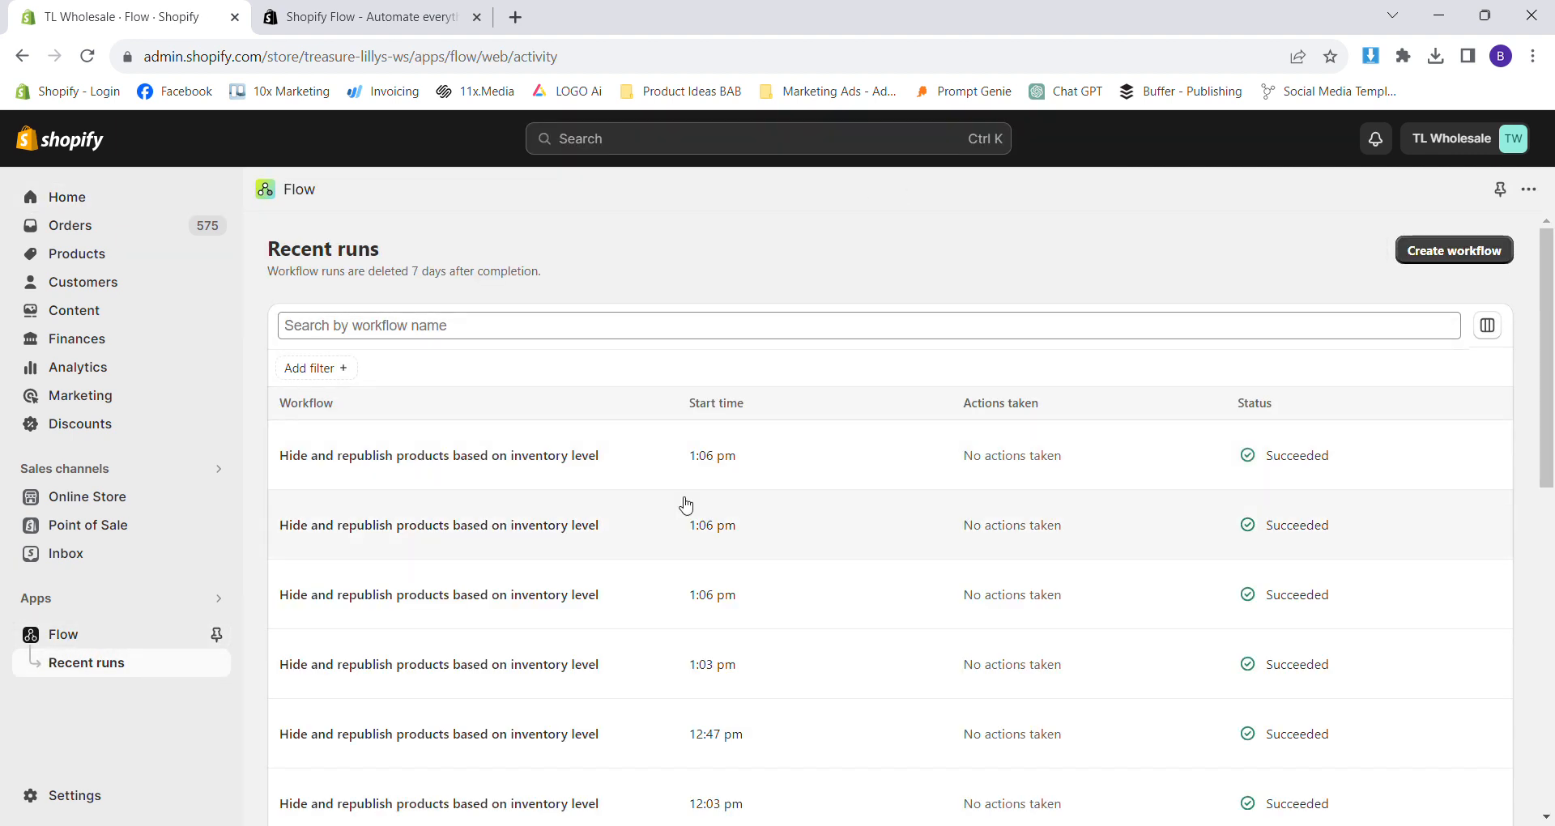
scroll(384, 478, down, 3)
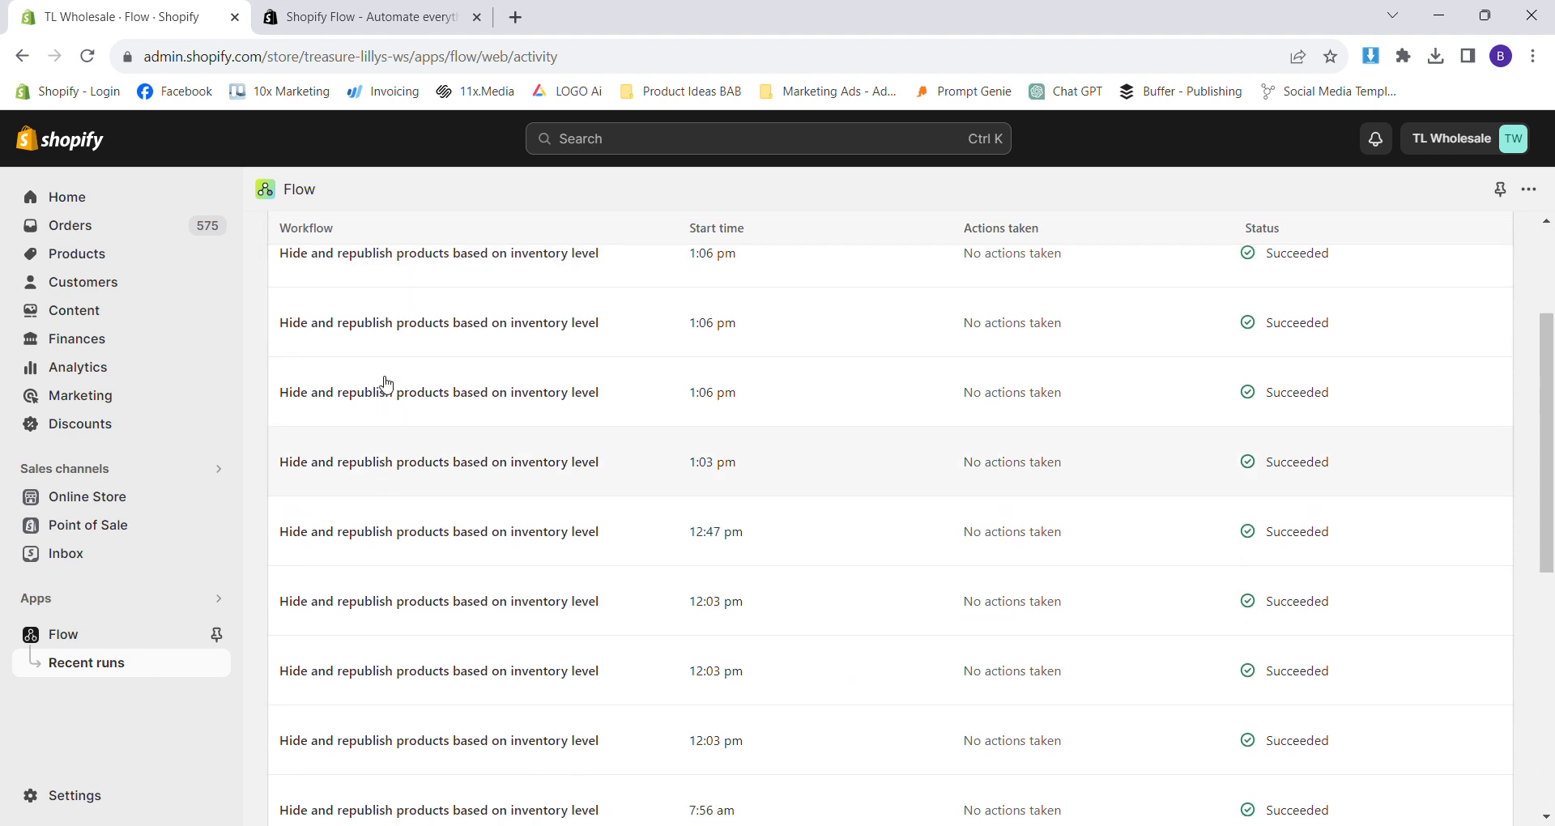
scroll(394, 389, down, 3)
scroll(408, 694, down, 1)
scroll(401, 648, up, 7)
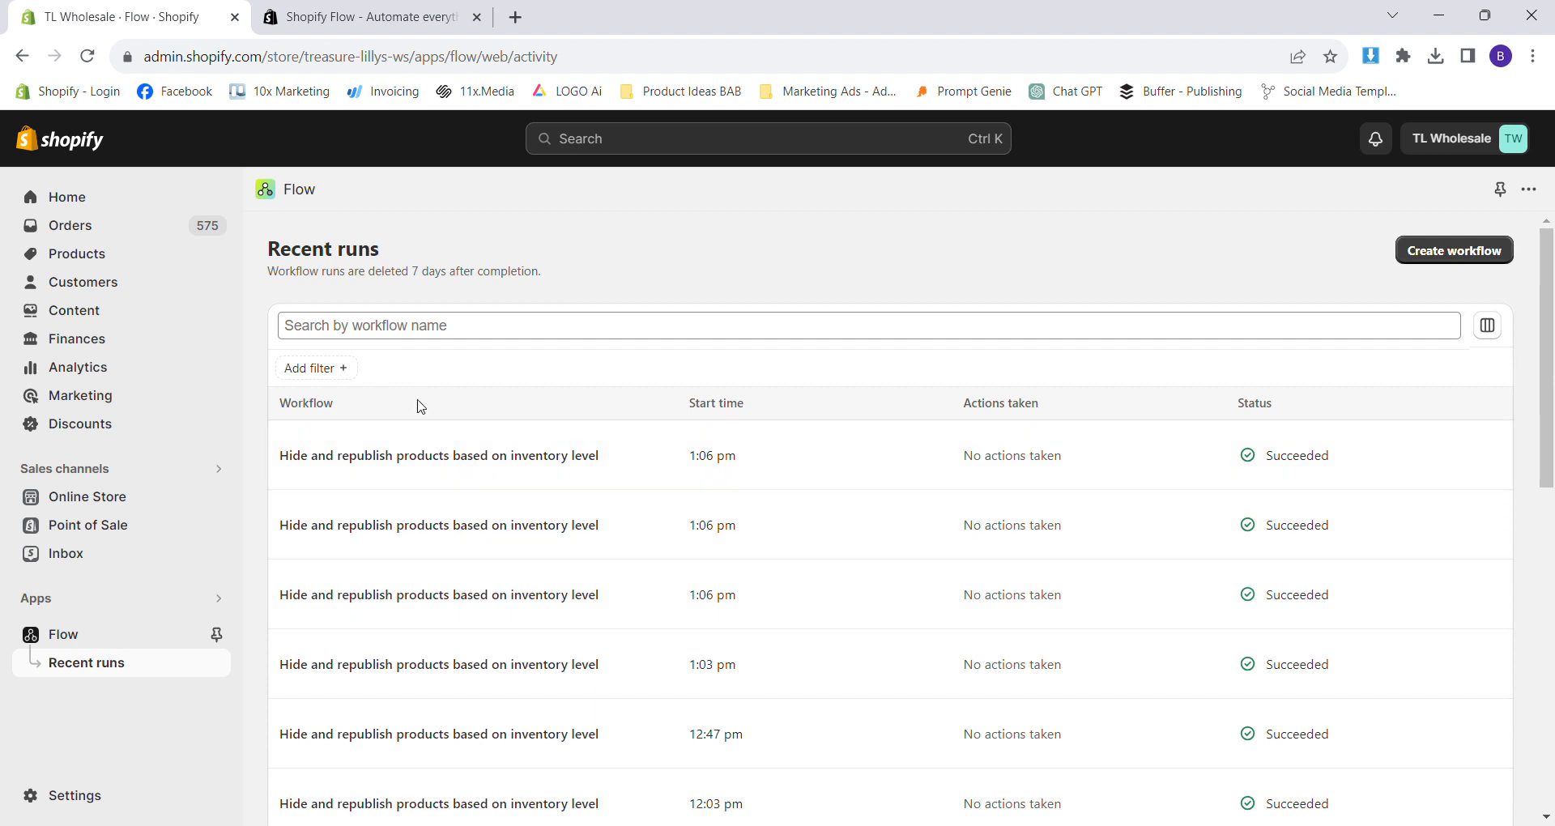
scroll(421, 478, down, 5)
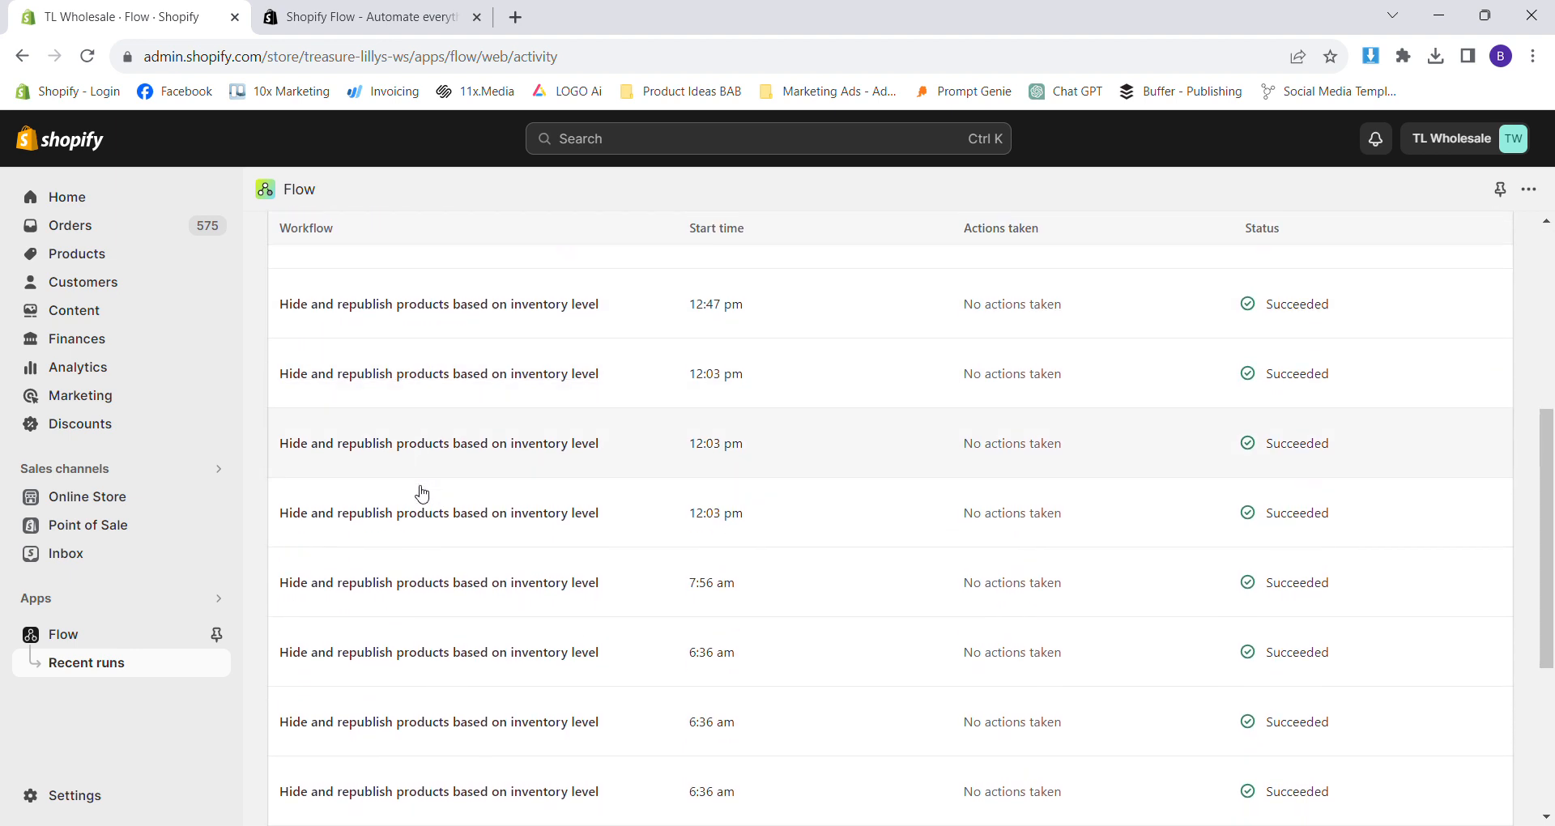
scroll(421, 493, down, 4)
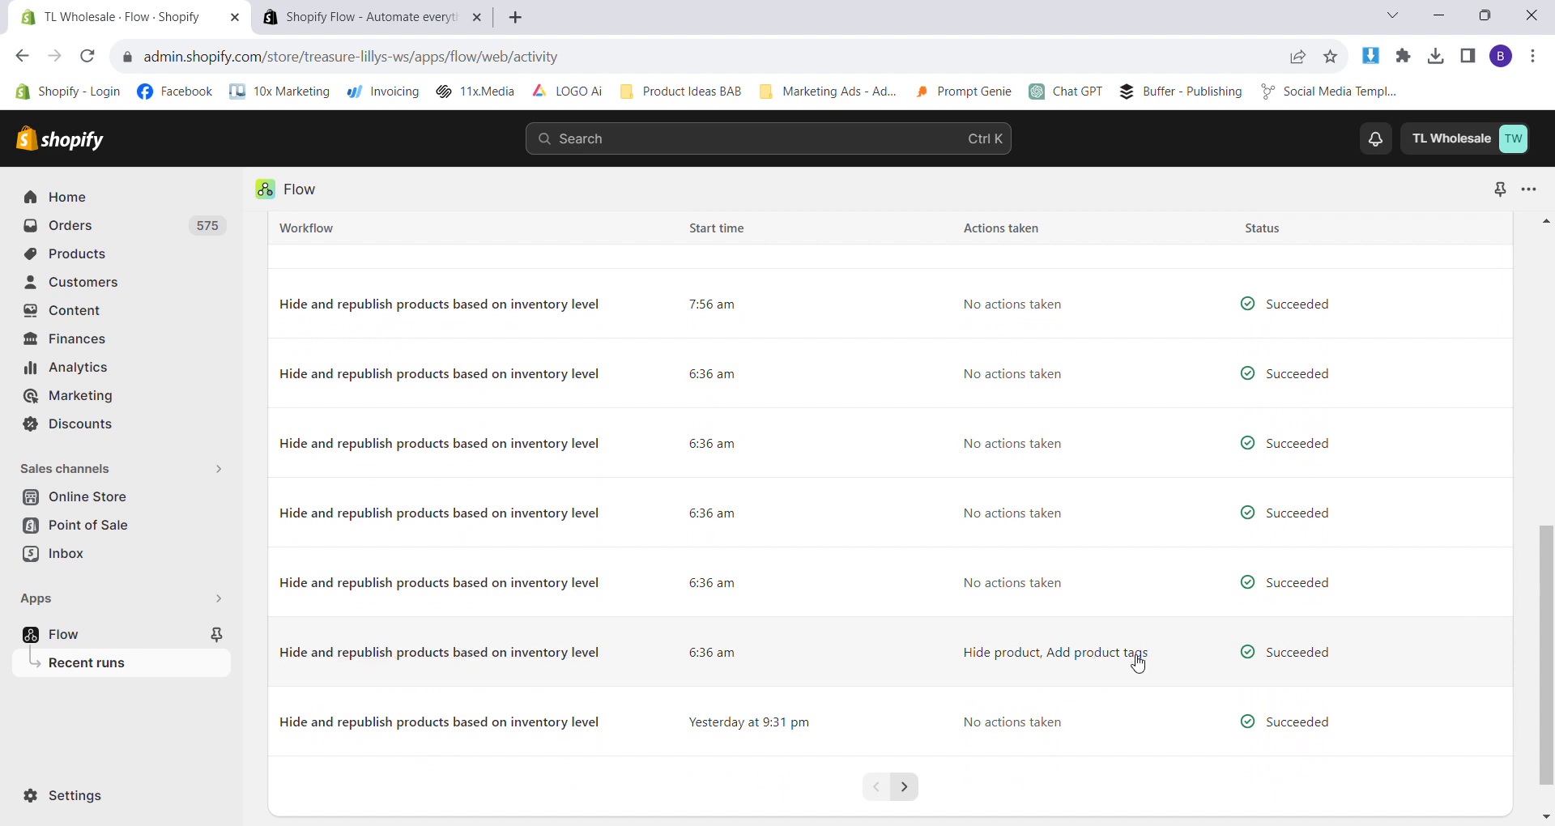
scroll(923, 625, up, 9)
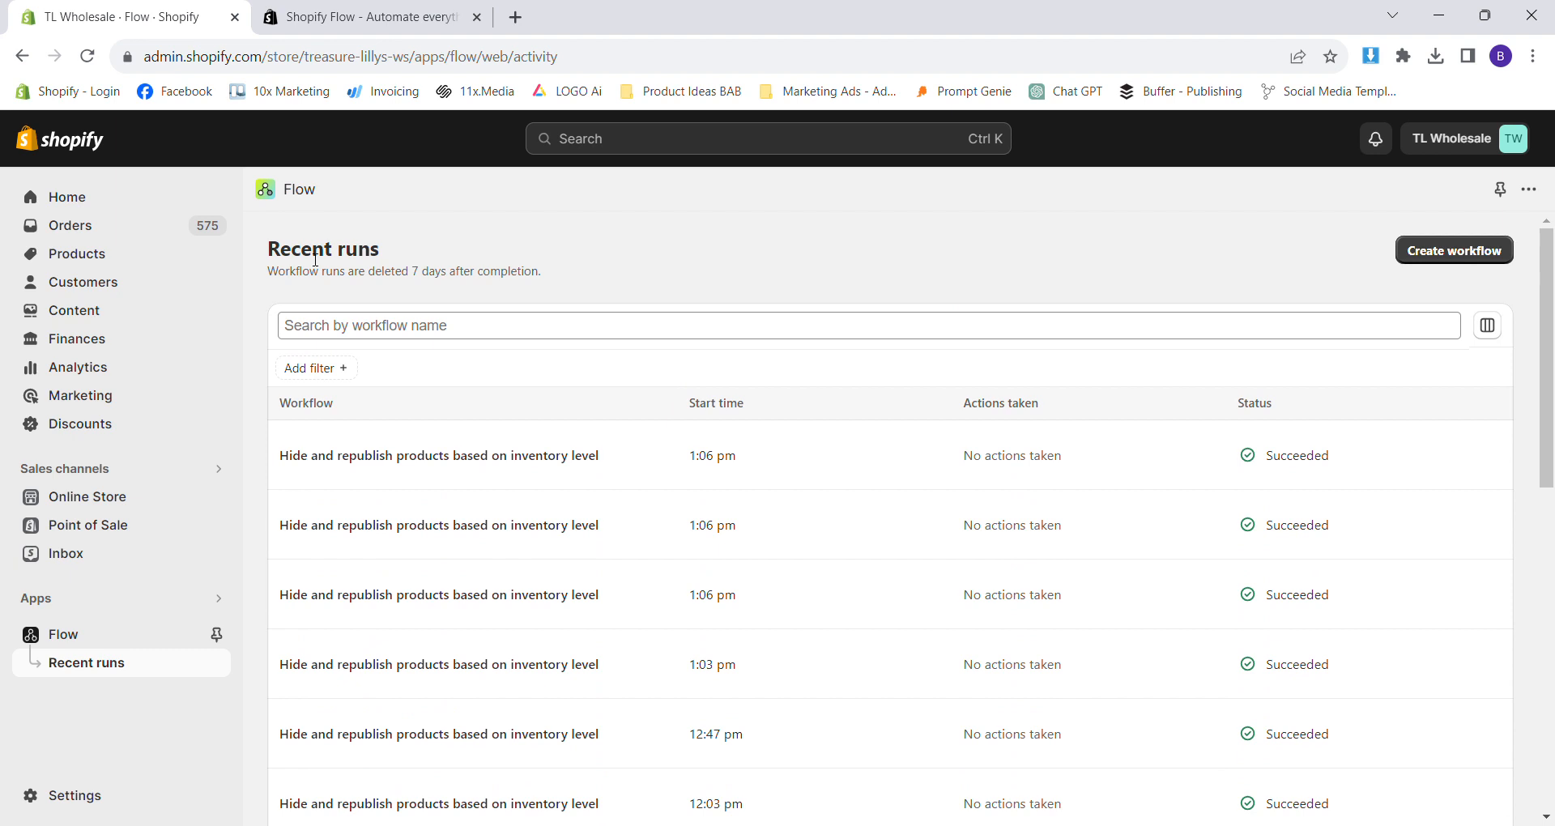
drag(289, 260, 531, 285)
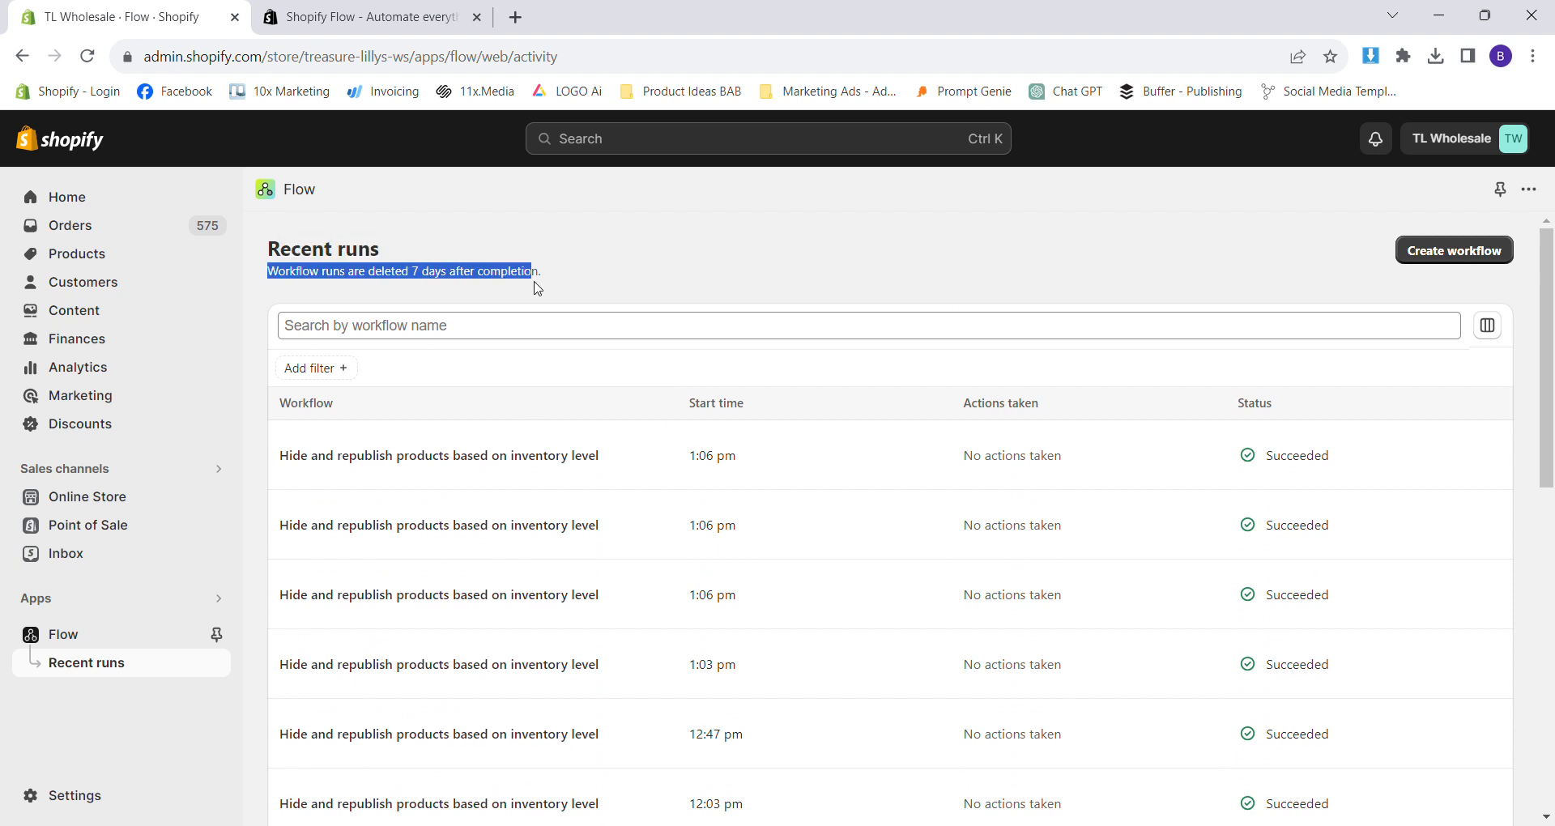